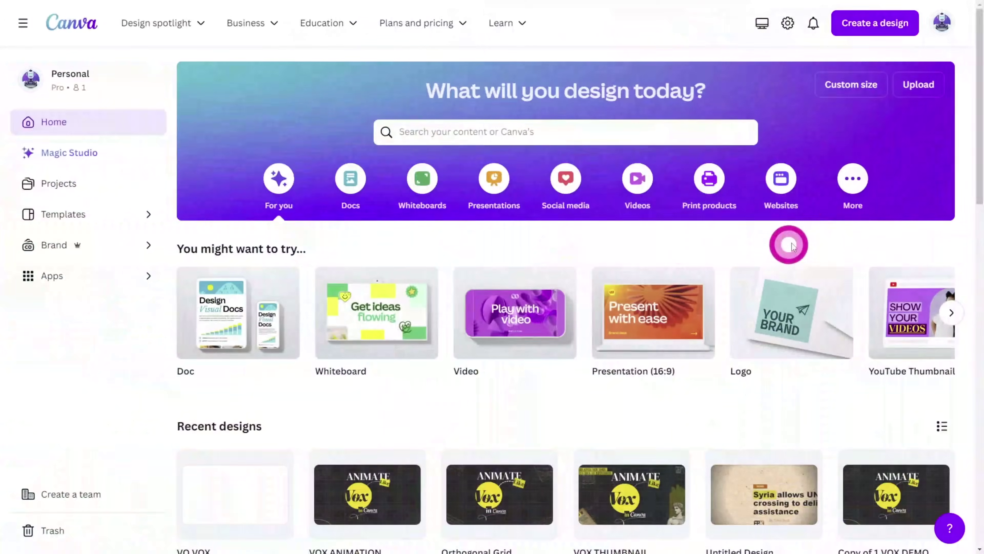
- Create a new video design and add the dark grid photo found by searching the photo library for "orthogonal grid"
click(882, 22)
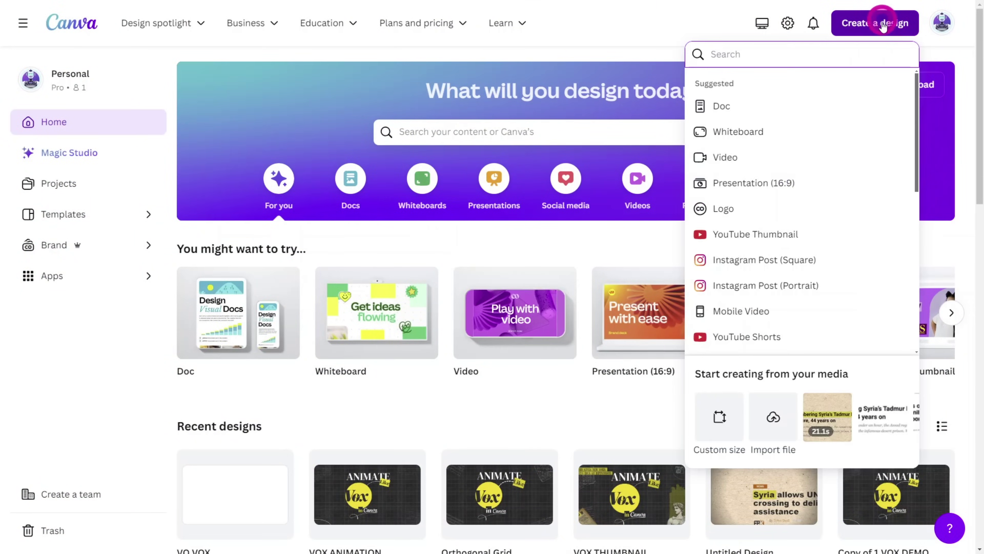
click(821, 157)
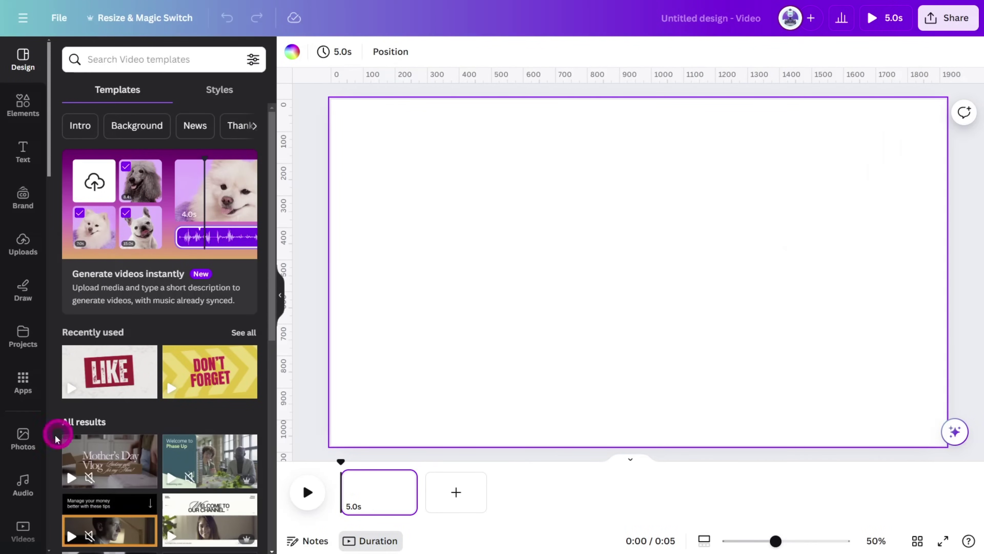
click(5, 446)
click(111, 62)
text(orthogonal grid)
key(Return)
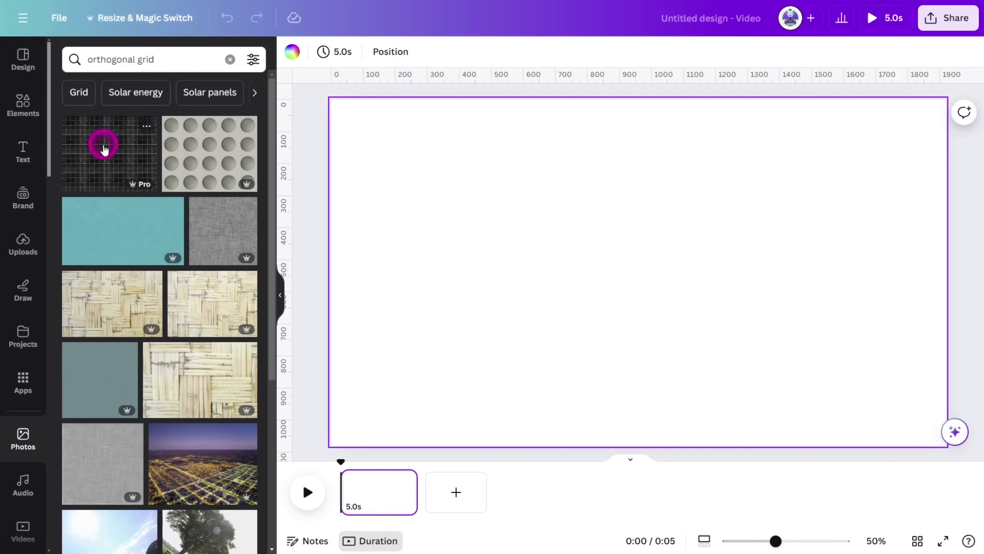
click(130, 186)
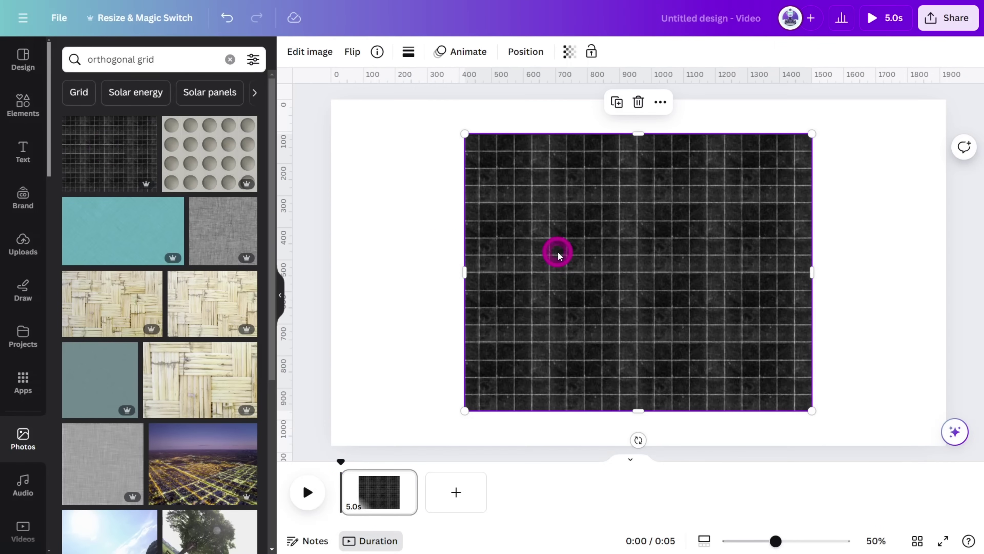
- Enlarge the grid photo to the full page height and place a copy beside it so the grid covers the whole page
drag(708, 322, 577, 307)
drag(452, 241, 427, 217)
drag(674, 370, 757, 455)
drag(564, 329, 970, 310)
- Group the two grid photos and set the group's transparency to 29
shift+click(635, 280)
right_click(480, 182)
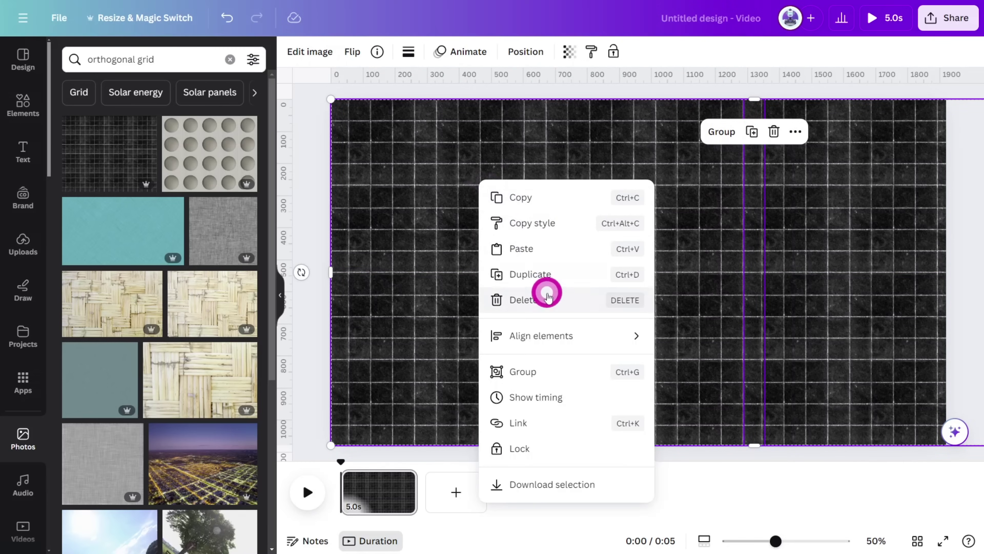
click(534, 362)
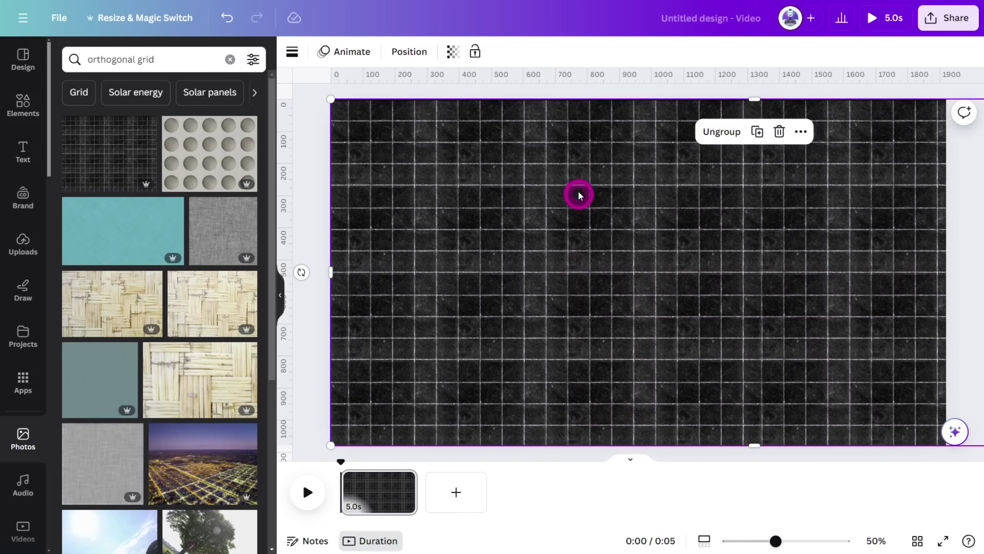
click(454, 62)
drag(413, 103, 359, 104)
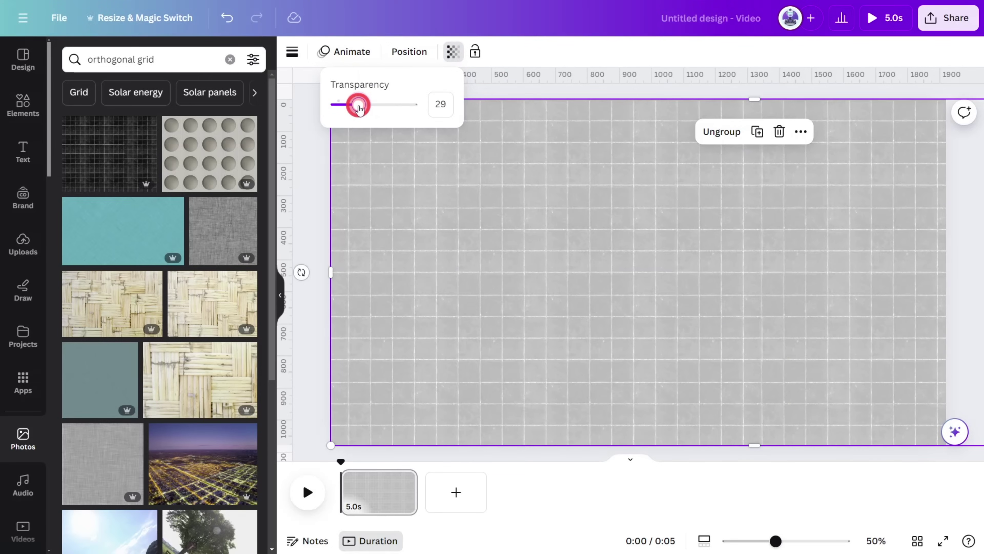
click(314, 163)
- Change the page's background colour to dark grey behind the semi-transparent grid
click(364, 506)
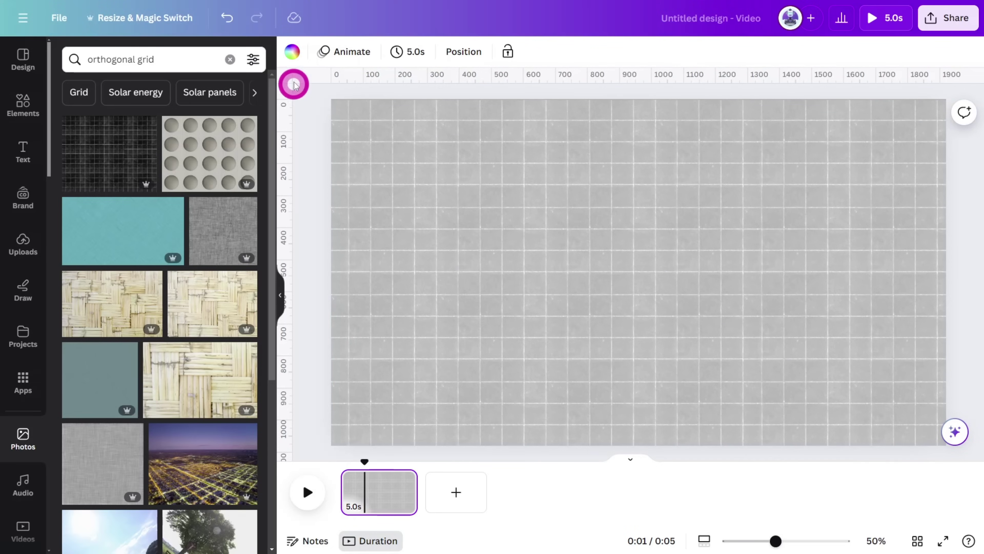
click(292, 52)
click(71, 130)
drag(70, 199, 54, 245)
click(209, 131)
click(91, 161)
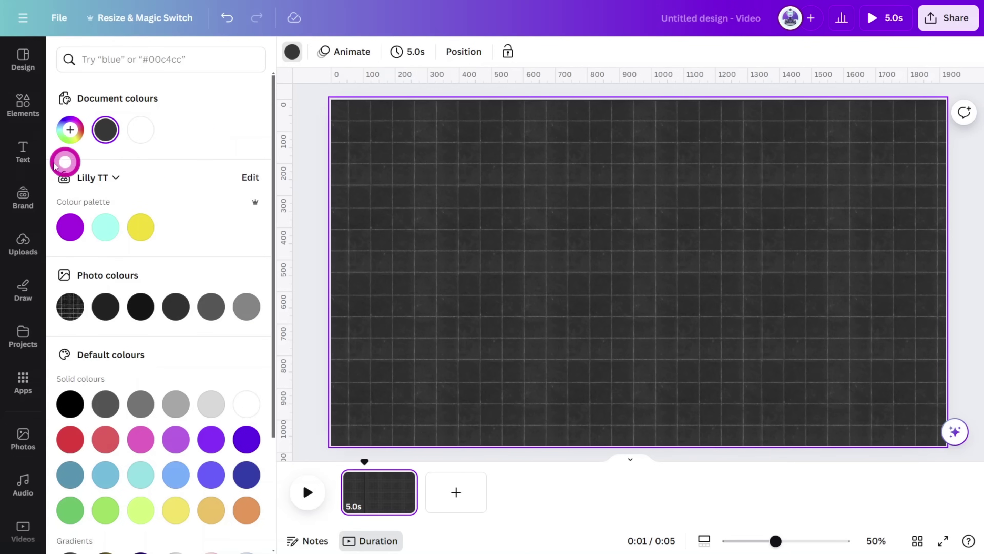
- Add a heading reading "Animate" in the DM Serif Display font and enlarge it to size 144
click(16, 158)
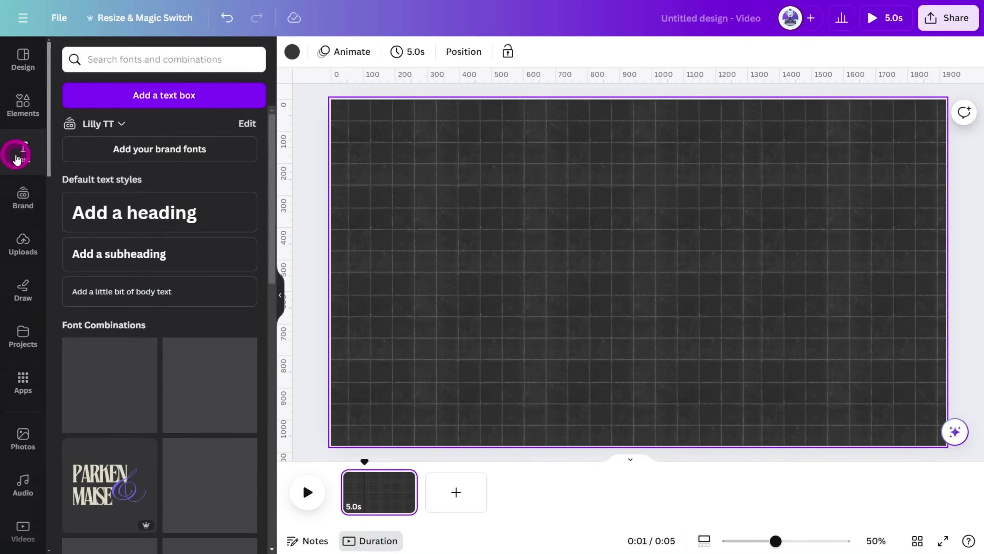
click(139, 213)
text(Animate)
click(378, 55)
click(155, 91)
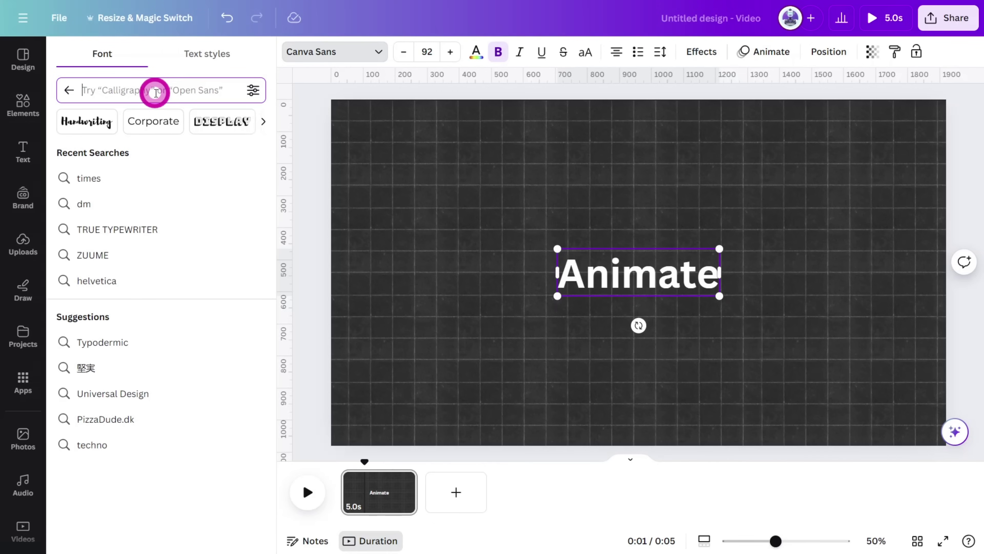
text(DM SE)
click(111, 265)
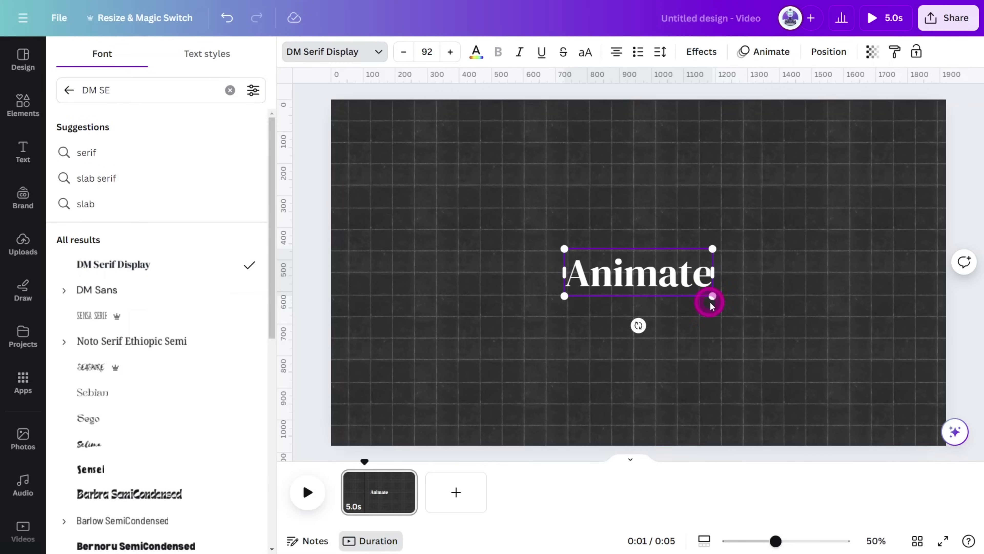
drag(712, 296, 751, 310)
click(733, 325)
- Duplicate the heading as a smaller dark grey text at size 60.1 reading "Like", overlapping the end of "Animate"
click(676, 289)
key(ctrl+d)
drag(545, 351, 689, 332)
click(476, 52)
double_click(766, 285)
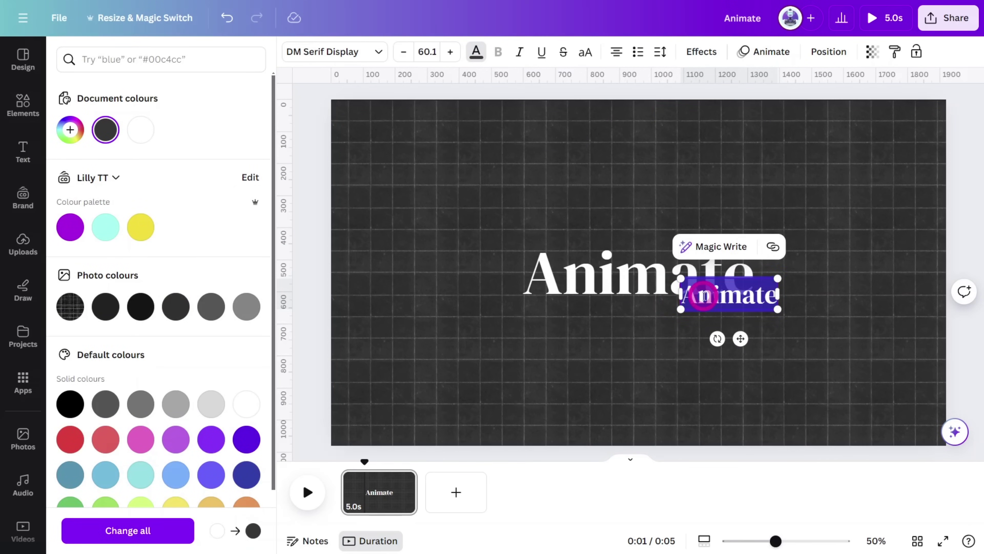
text(LIKEke)
click(766, 284)
click(732, 294)
- Give the "Like" text a Background effect with square corners, tight spread and a yellow-green colour
click(701, 51)
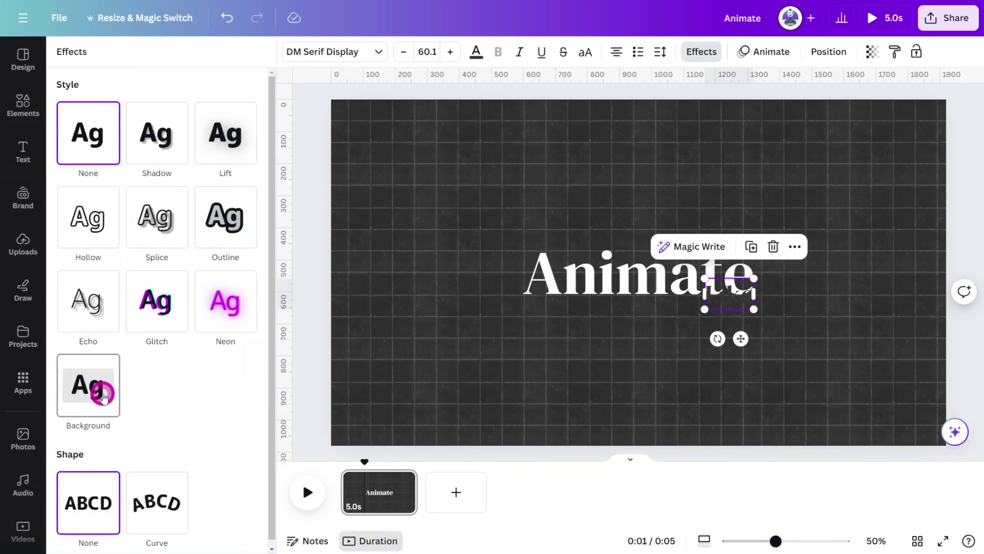
click(100, 393)
drag(138, 411, 57, 415)
drag(139, 367, 58, 367)
click(247, 485)
click(70, 301)
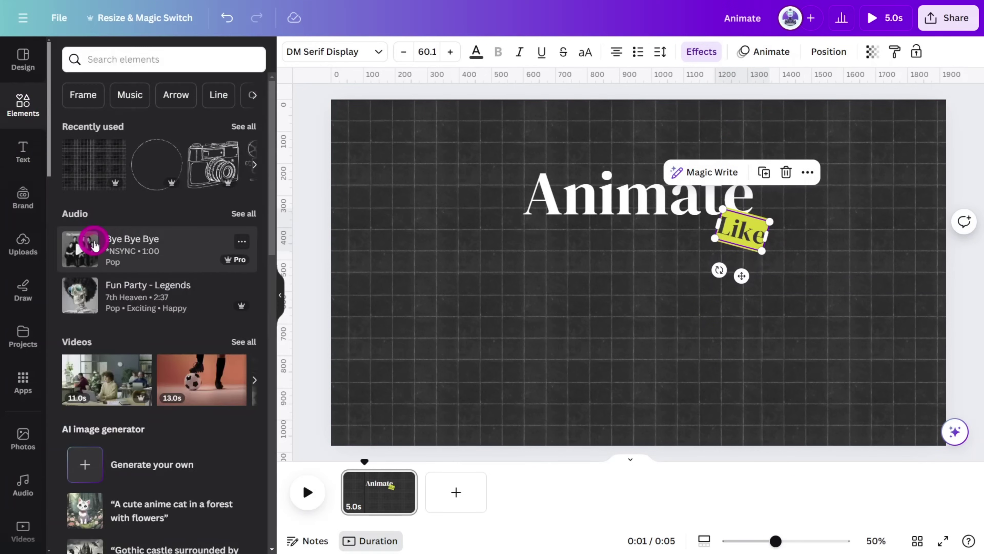
- Add a circle shape, colour it with the brand palette's yellow, and enlarge it below the "Animate" heading
scroll(155, 271, down, 5)
click(235, 330)
click(141, 227)
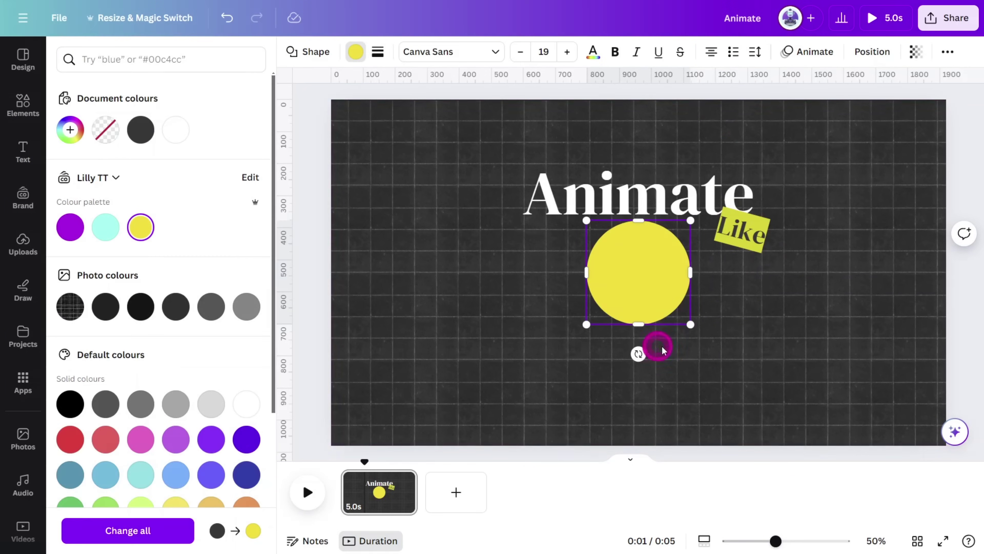
click(656, 300)
drag(656, 300, 600, 329)
- Place the uploaded Vox logo on the yellow circle and scale it to roughly the circle's width
click(23, 198)
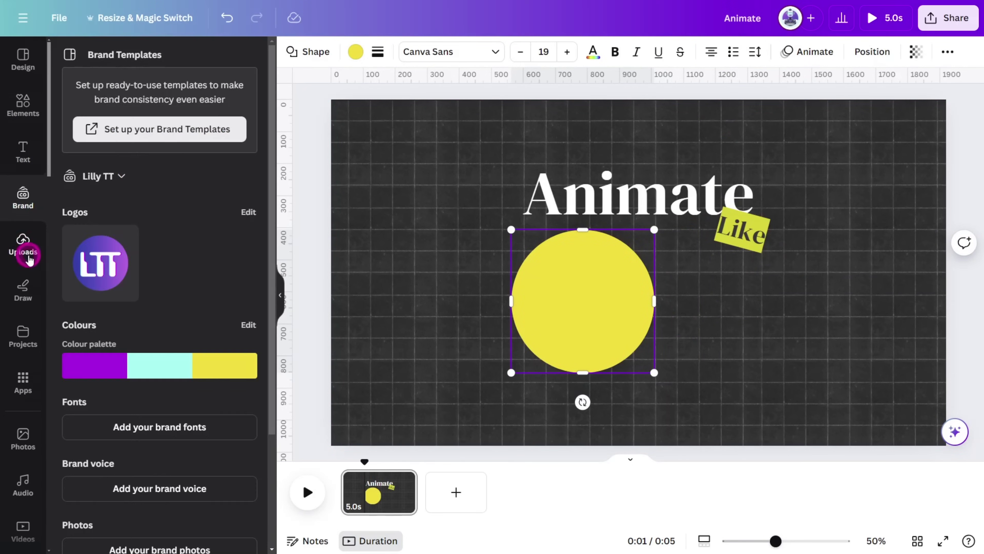
click(28, 252)
scroll(143, 248, down, 15)
drag(113, 298, 589, 297)
drag(963, 257, 665, 414)
drag(587, 434, 595, 298)
drag(672, 266, 644, 279)
drag(637, 305, 631, 303)
- Add a subheading reading "in" and set its font to DM Serif Display
click(22, 152)
click(151, 252)
text(in)
click(335, 52)
click(113, 265)
- Apply a square-cornered dark grey Background effect to the "in" text, keeping its lettering white
click(702, 52)
click(88, 372)
scroll(117, 372, down, 2)
drag(141, 368, 58, 368)
drag(138, 411, 98, 411)
click(246, 486)
click(132, 302)
click(477, 53)
- Add the flourish found by searching elements for "Decorative thin line stroke", colour it white and move it beneath "in Canva"
click(155, 65)
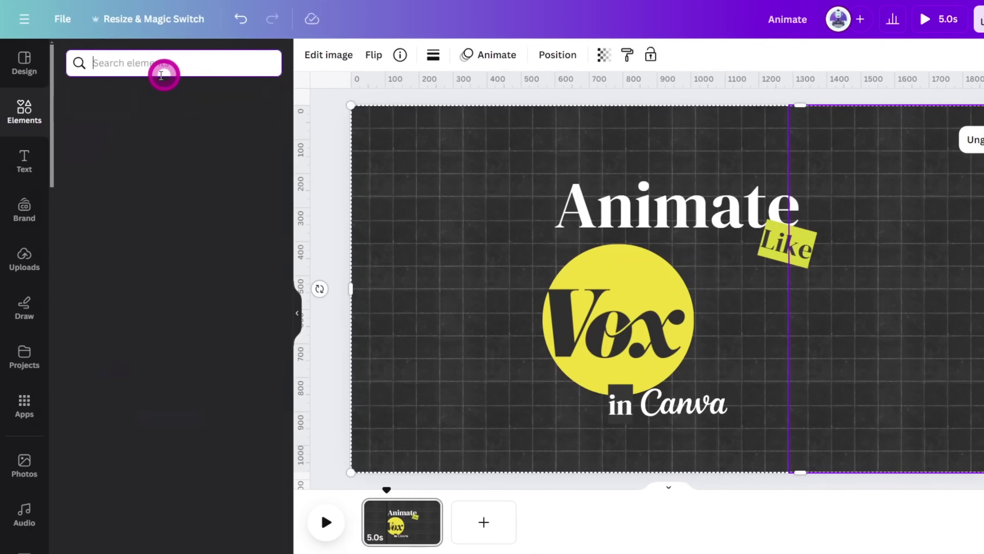
text(Deco)
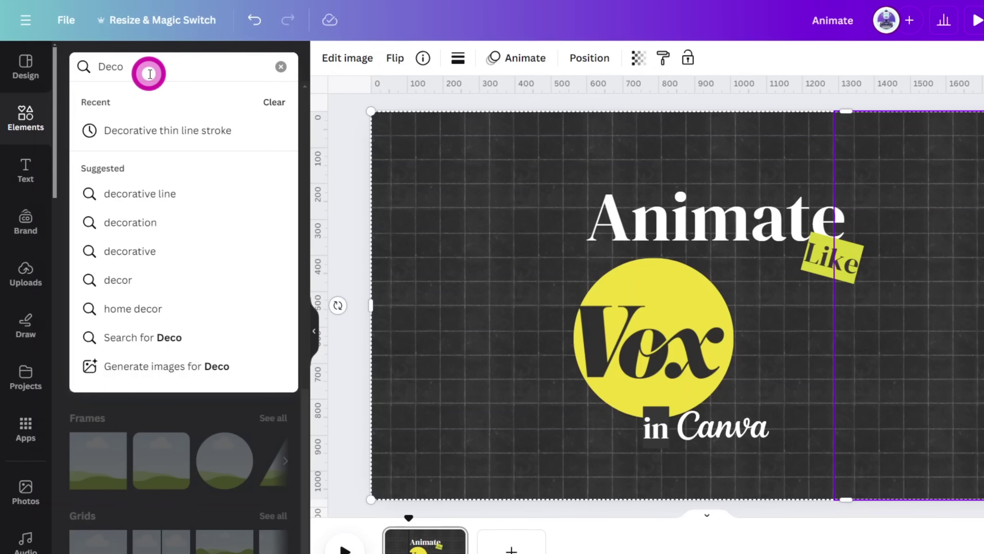
text(rative thin line stroke)
click(438, 59)
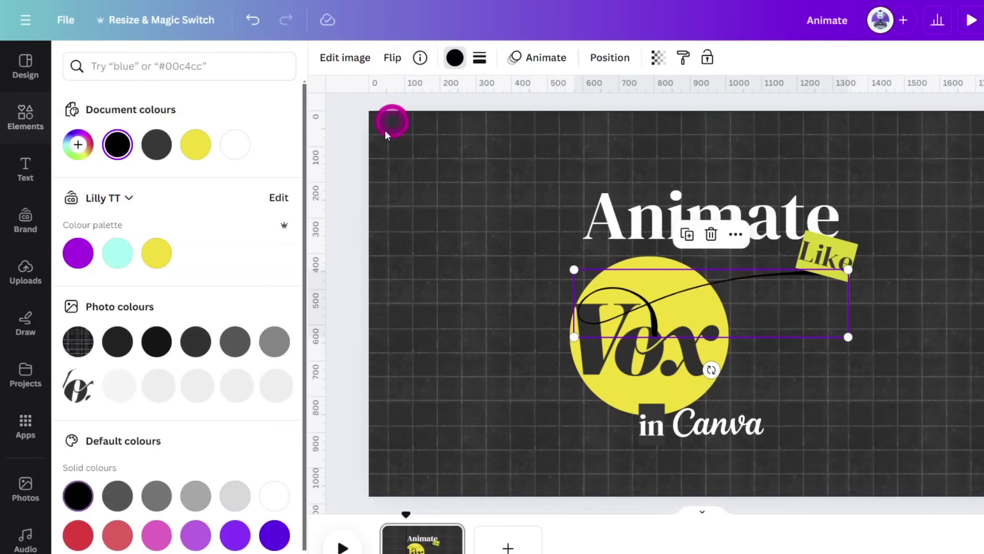
mouse_move(539, 237)
mouse_down()
mouse_move(701, 428)
mouse_move(628, 446)
mouse_up()
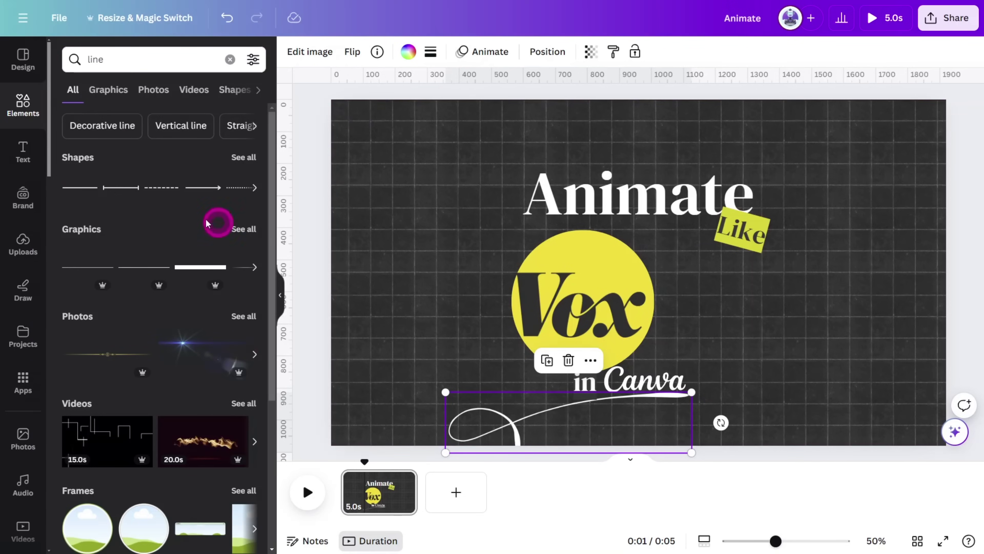
- Add a dashed line shape, colour it white and set its line weight to 8
click(157, 189)
click(294, 55)
click(217, 138)
click(325, 53)
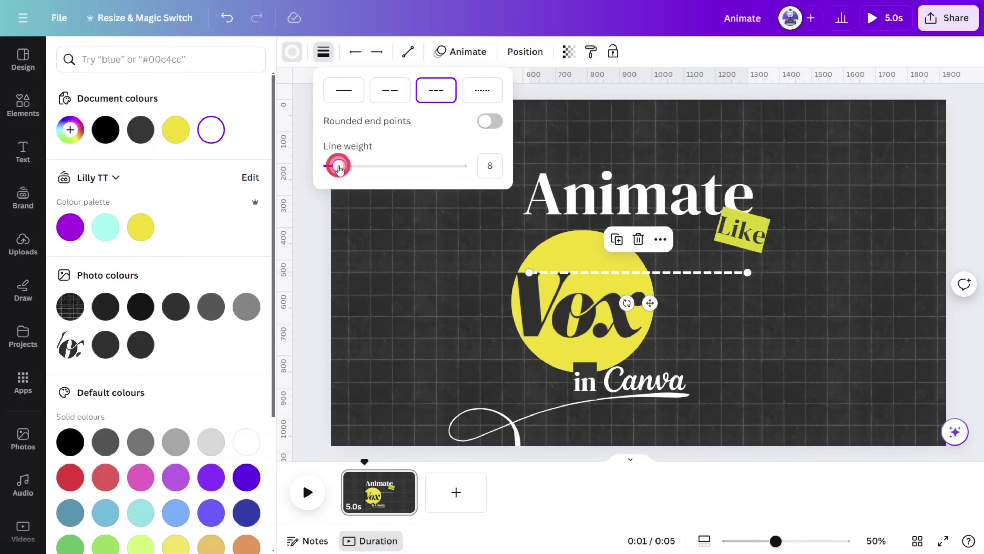
- Change the dashed line's type to Curved and shape it into an arc from the yellow circle to the "Like" label
click(408, 52)
click(407, 52)
click(434, 136)
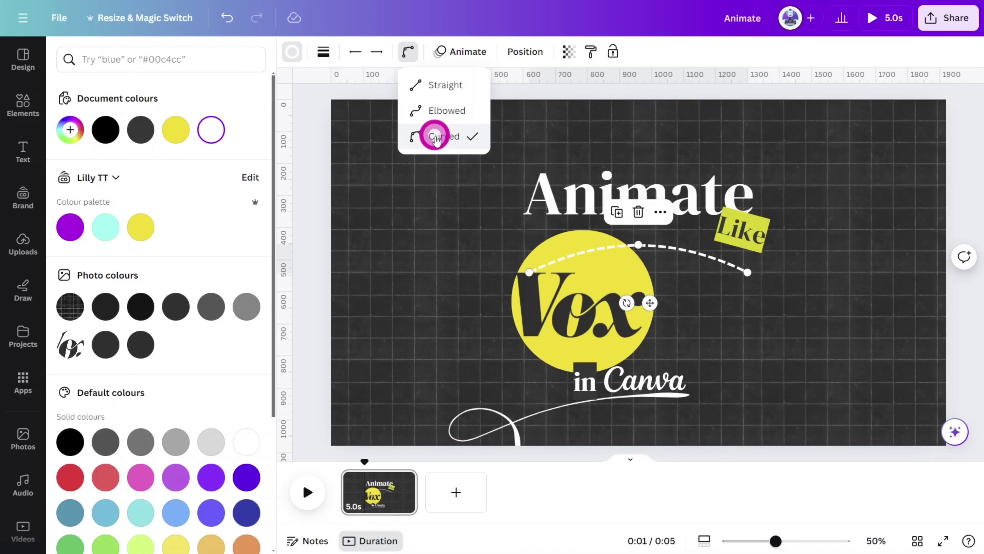
drag(748, 274, 666, 244)
- Search elements for "vintage music sheet" and place dark sheet graphics over the page's upper-right, lower-left and upper-left corners
click(139, 66)
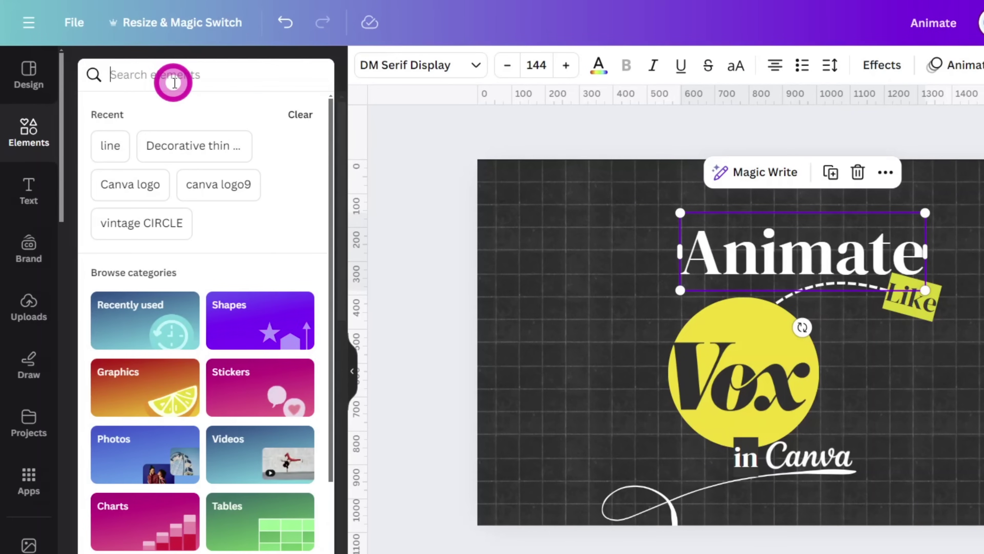
text(vintage music sheet)
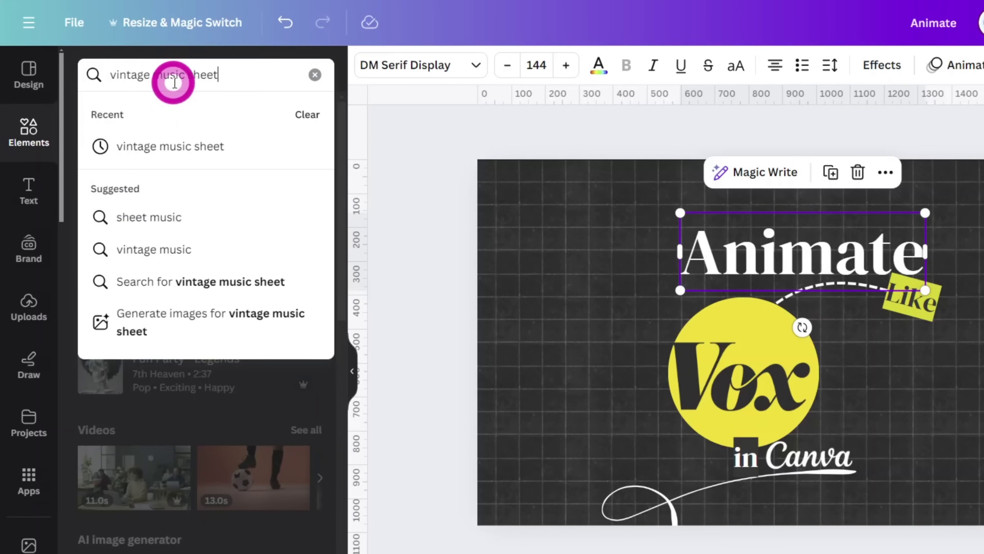
key(Return)
click(278, 302)
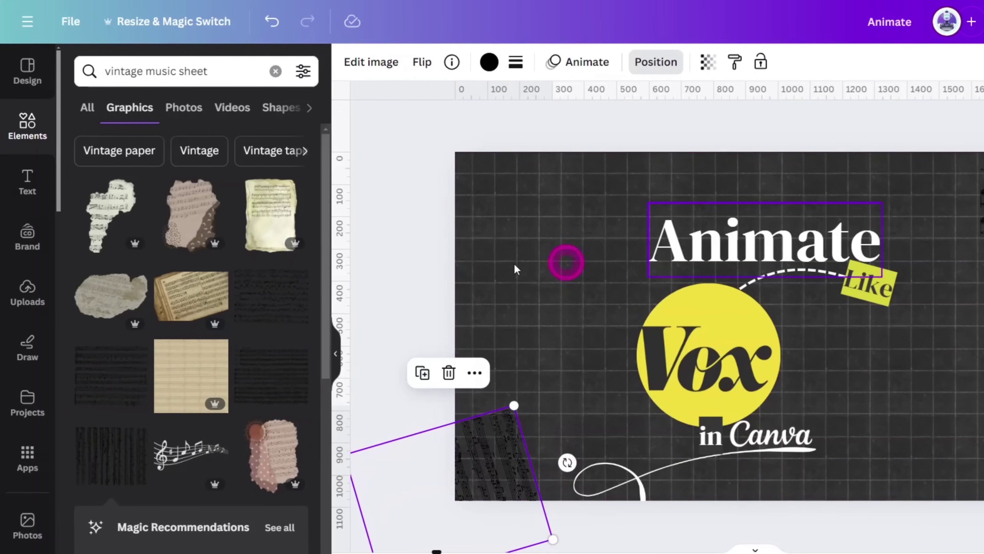
click(272, 322)
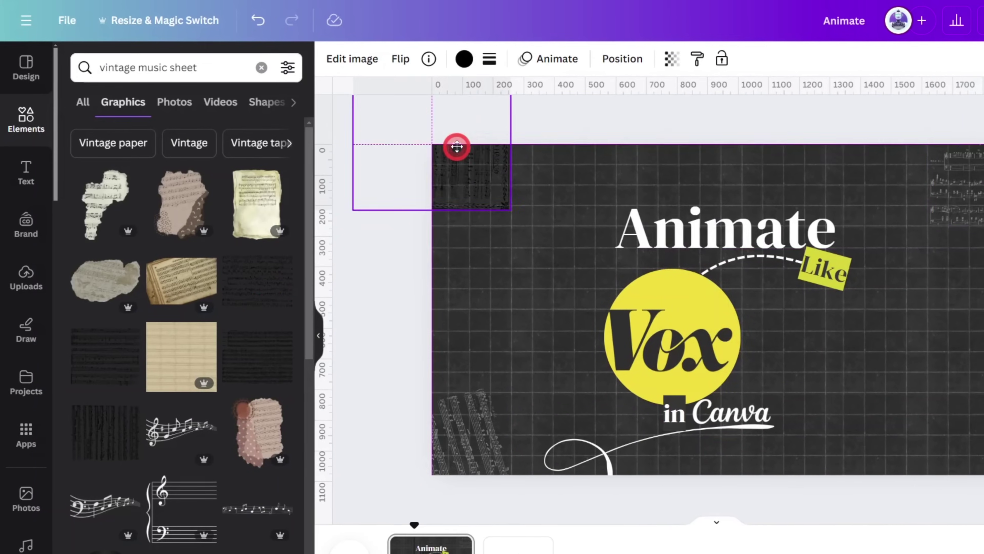
- Add another vintage music sheet graphic, tilted over the page's lower-right corner, and colour it grey
click(26, 118)
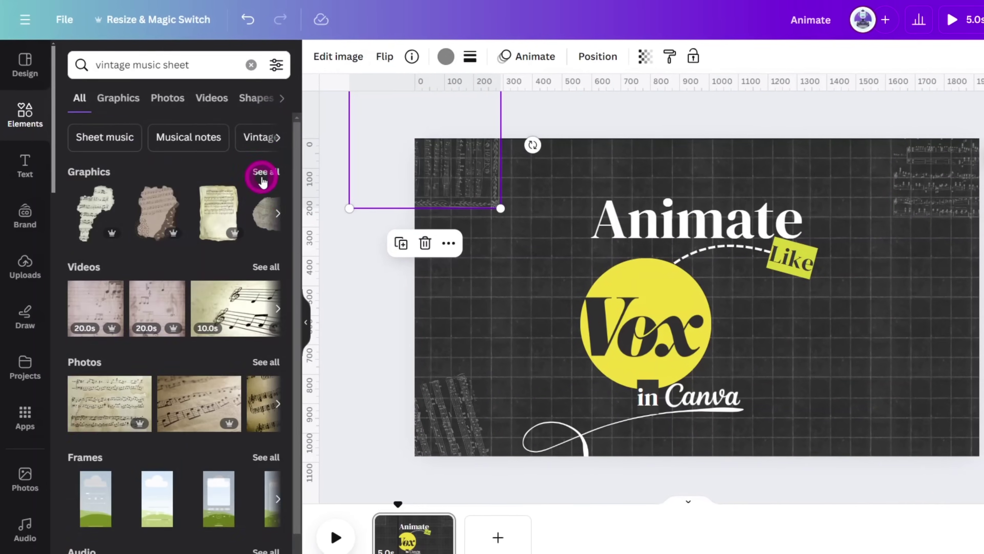
click(265, 175)
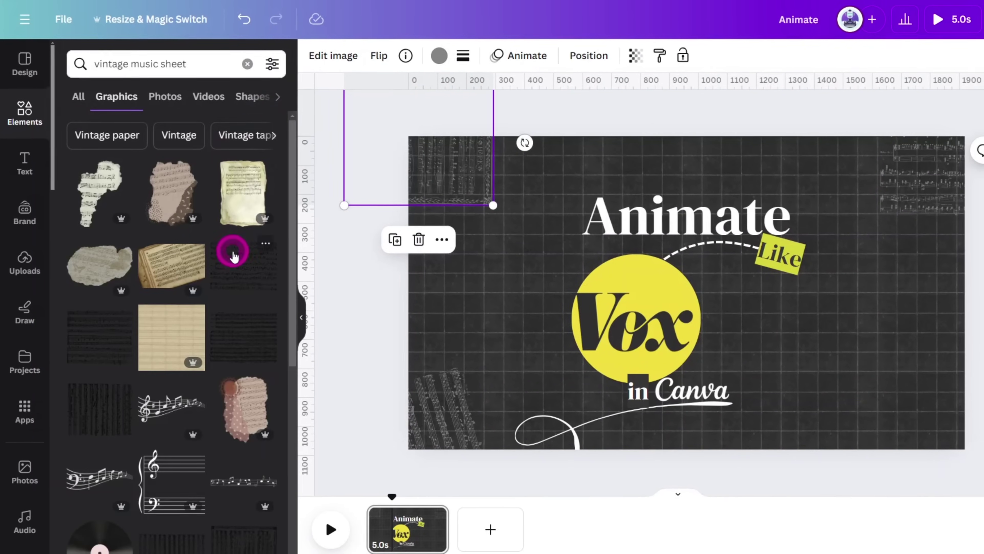
scroll(233, 255, down, 5)
click(170, 328)
drag(770, 332, 800, 341)
click(433, 55)
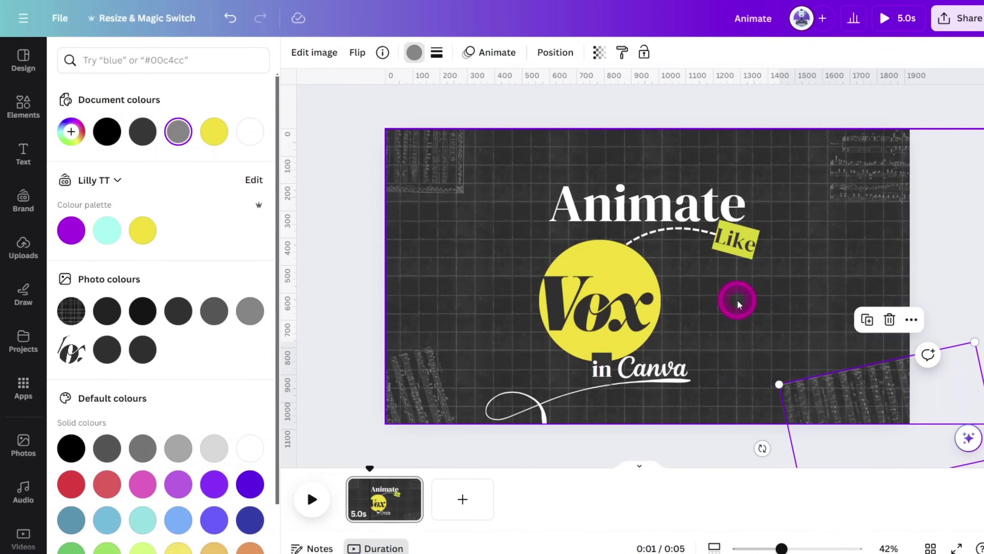
- Apply the Scrapbook animation, on enter only, to all four corner music sheet graphics
shift+click(435, 386)
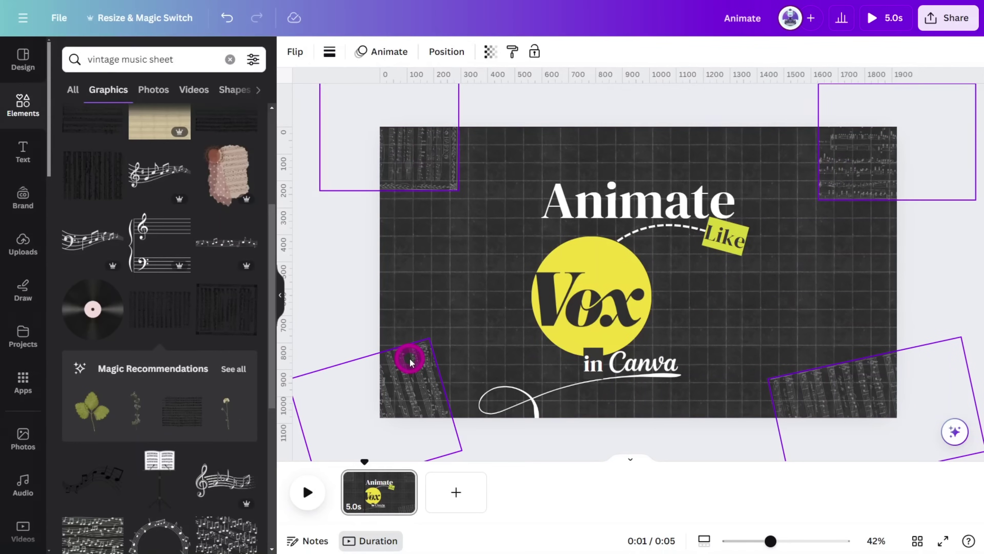
click(385, 52)
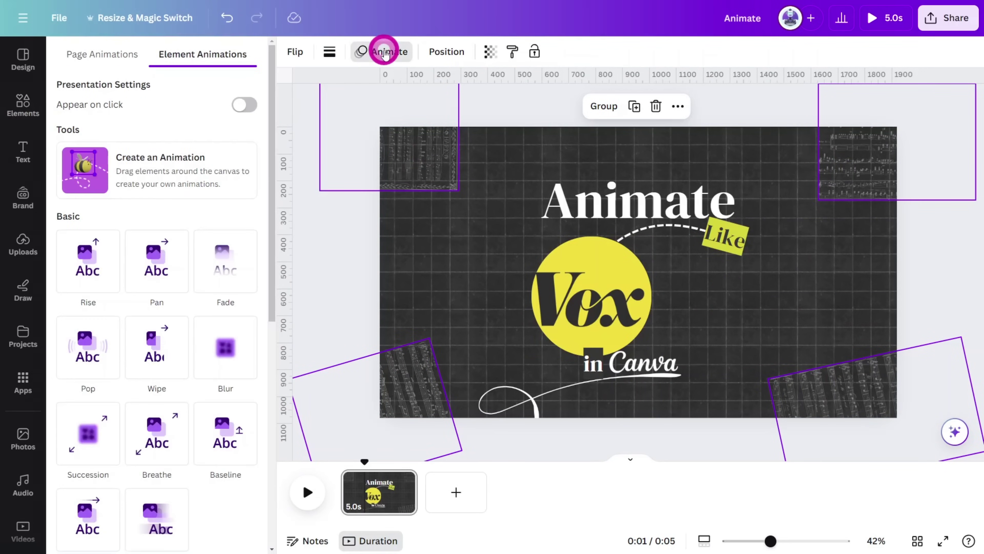
scroll(174, 201, down, 6)
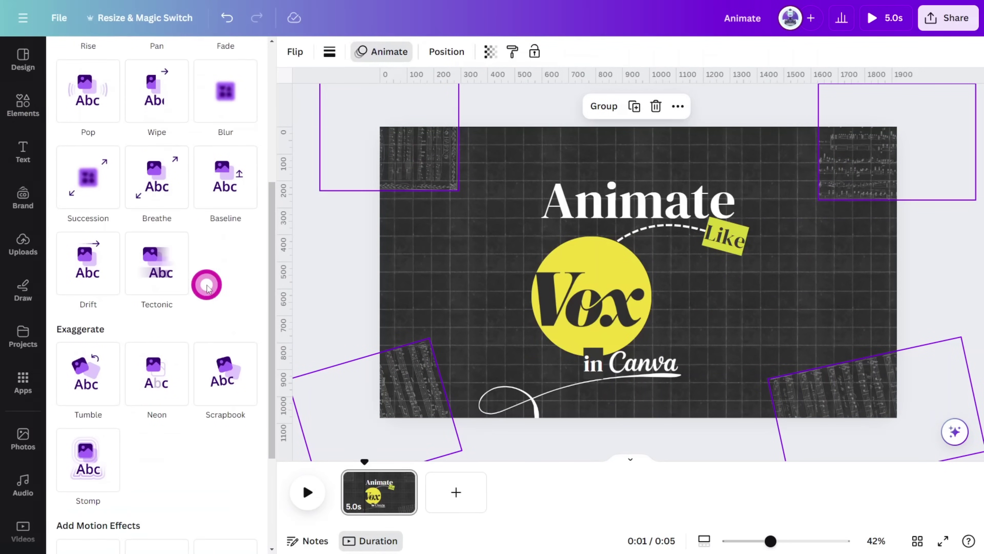
click(214, 382)
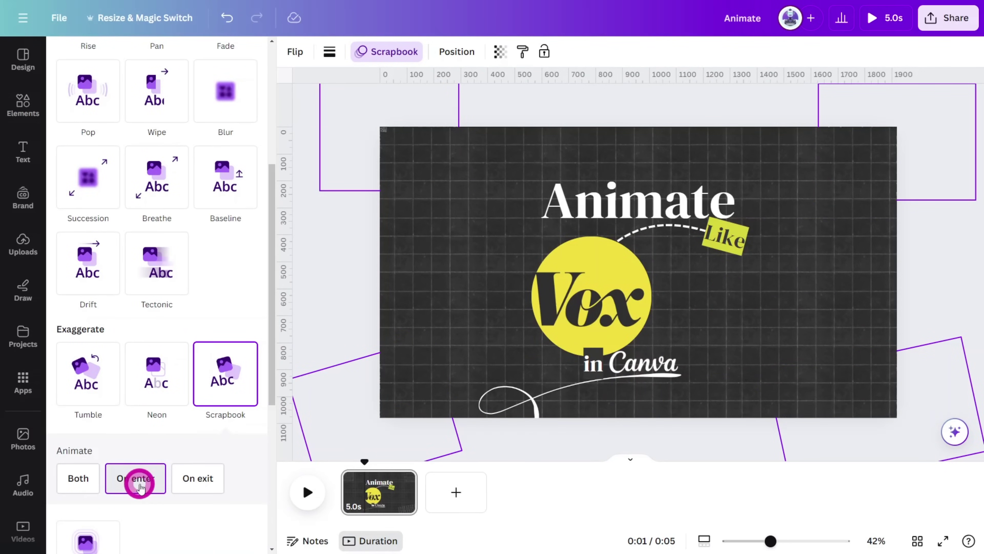
- Add the Wiggle motion effect to the four music sheets and reduce its intensity to nearly the minimum
scroll(211, 288, down, 8)
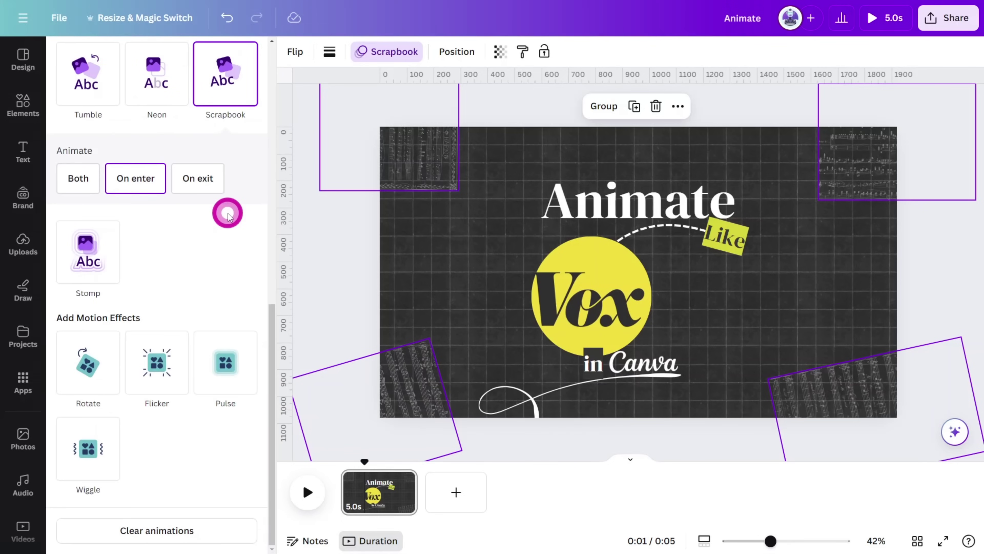
click(78, 447)
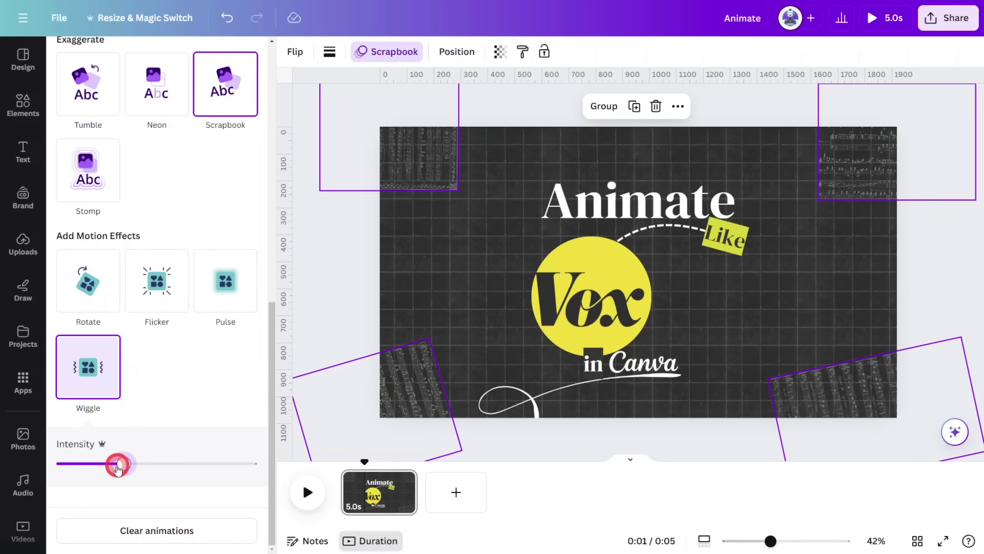
drag(122, 467, 33, 469)
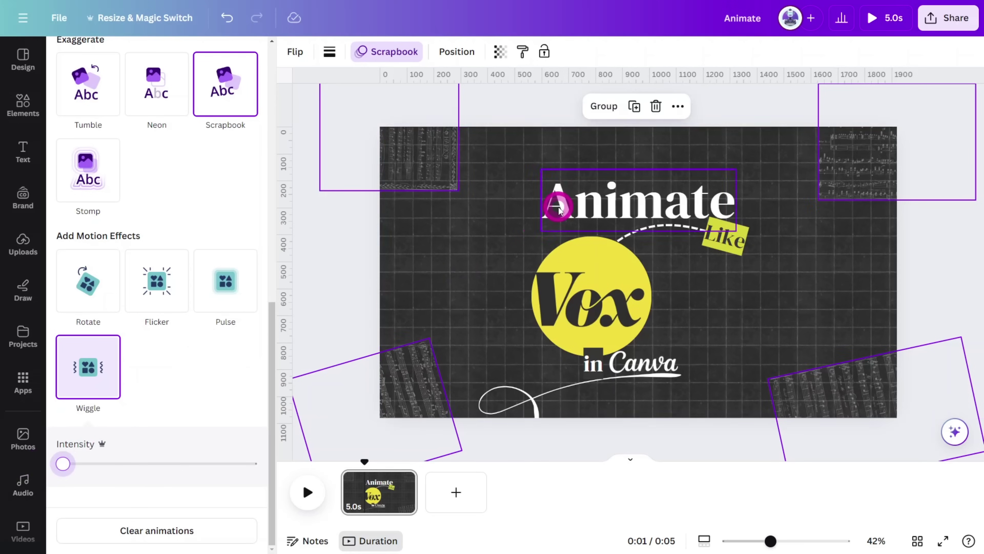
- Apply the Baseline animation, on enter only, to the "Animate" and "Like" texts
click(558, 207)
shift+click(720, 235)
scroll(262, 228, up, 10)
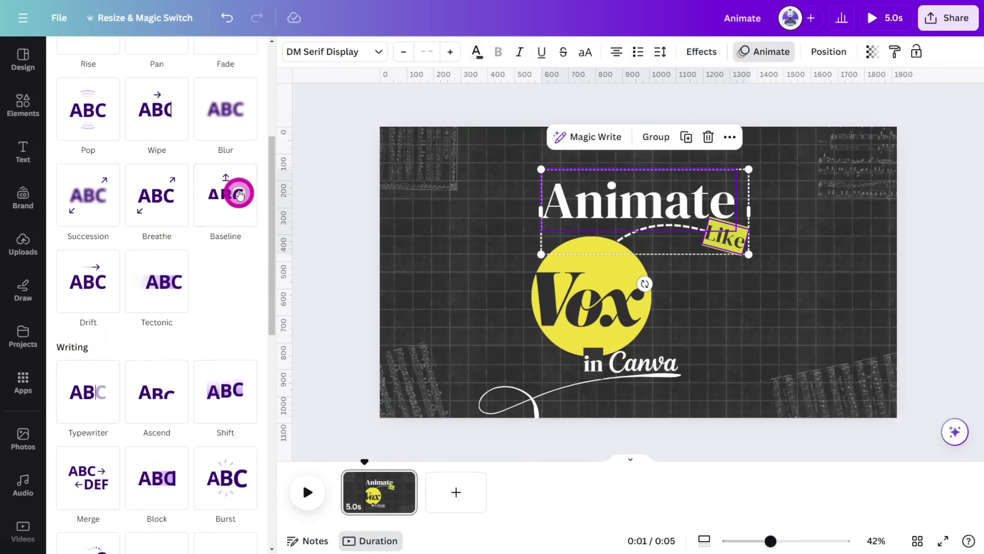
click(243, 422)
click(139, 438)
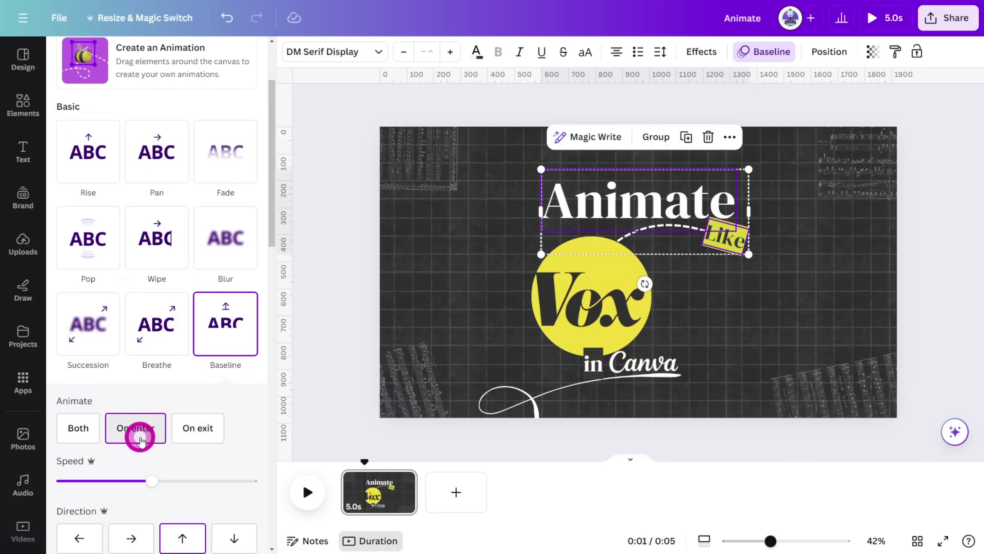
- Apply the Wipe animation to the dashed arc and the "Vox" lettering, and Pop to the yellow circle
click(670, 226)
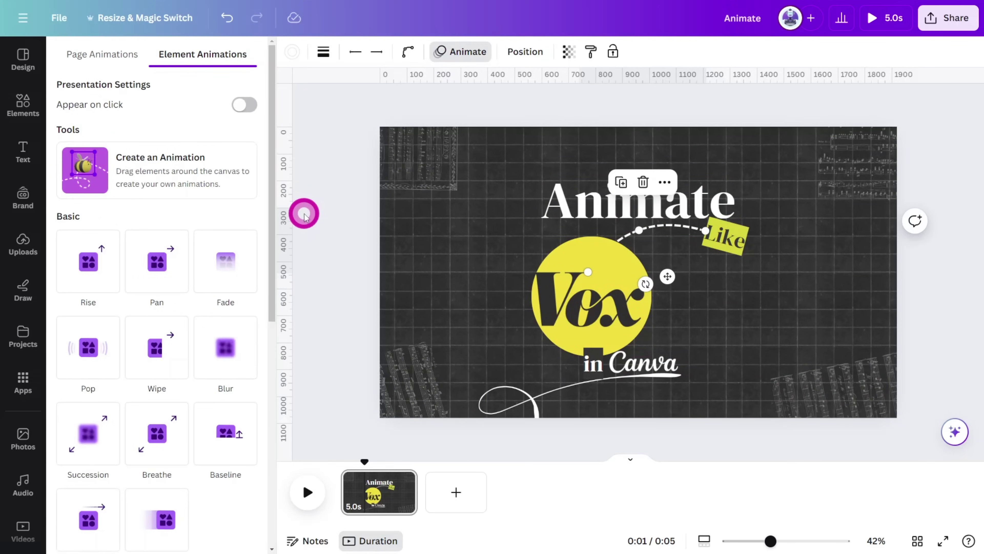
click(155, 351)
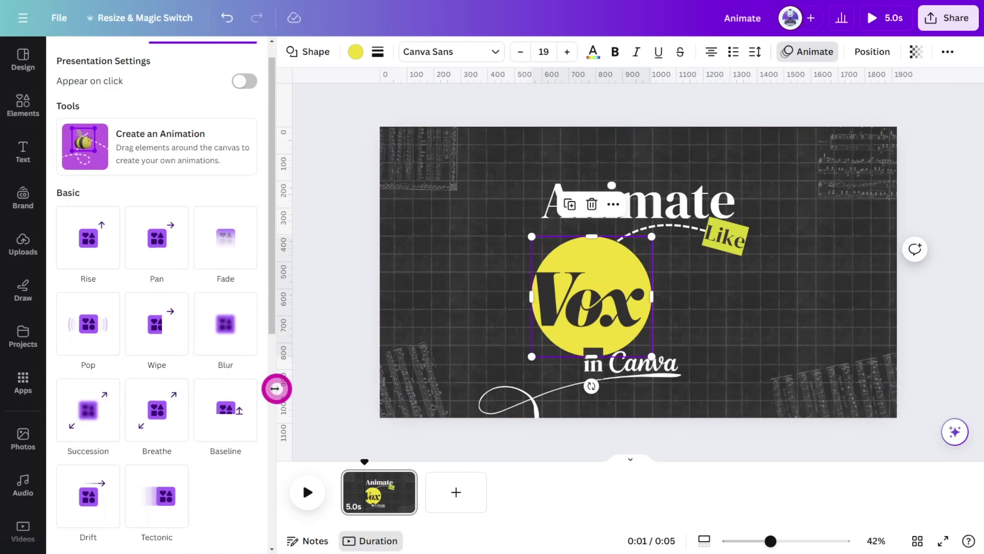
click(88, 323)
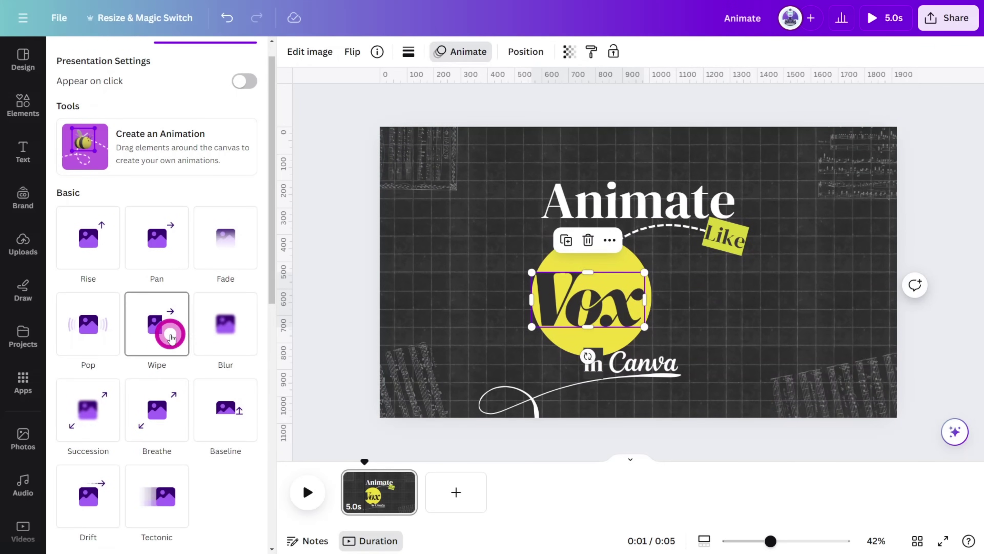
click(170, 335)
- Apply the Rise animation to the word "in" and add an entrance animation to the "Canva" lettering
click(595, 364)
click(80, 238)
click(643, 363)
click(590, 363)
click(632, 367)
scroll(244, 352, down, 6)
click(159, 356)
- Apply the Wipe animation to the white swirl line under "Canva" and preview the animated page
click(535, 398)
scroll(228, 274, up, 7)
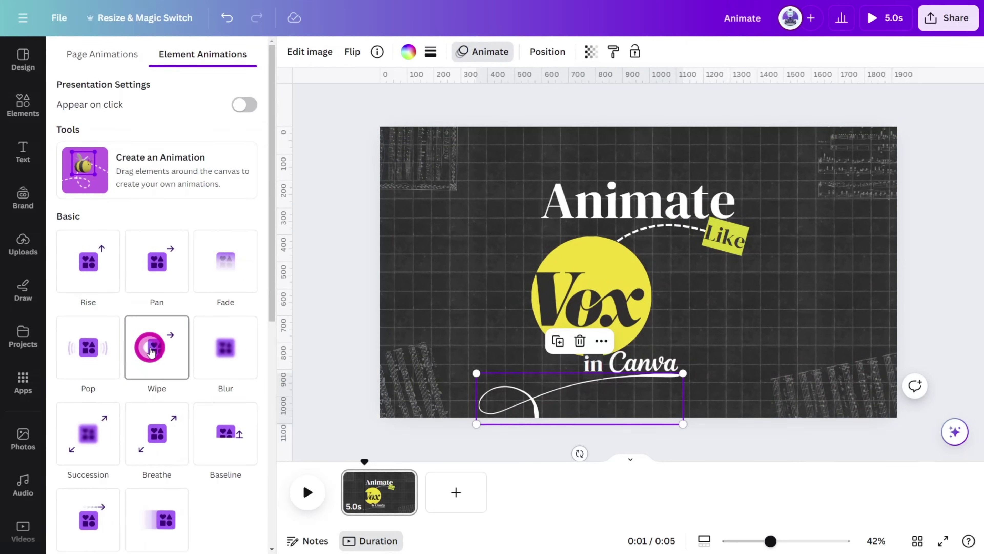
click(875, 26)
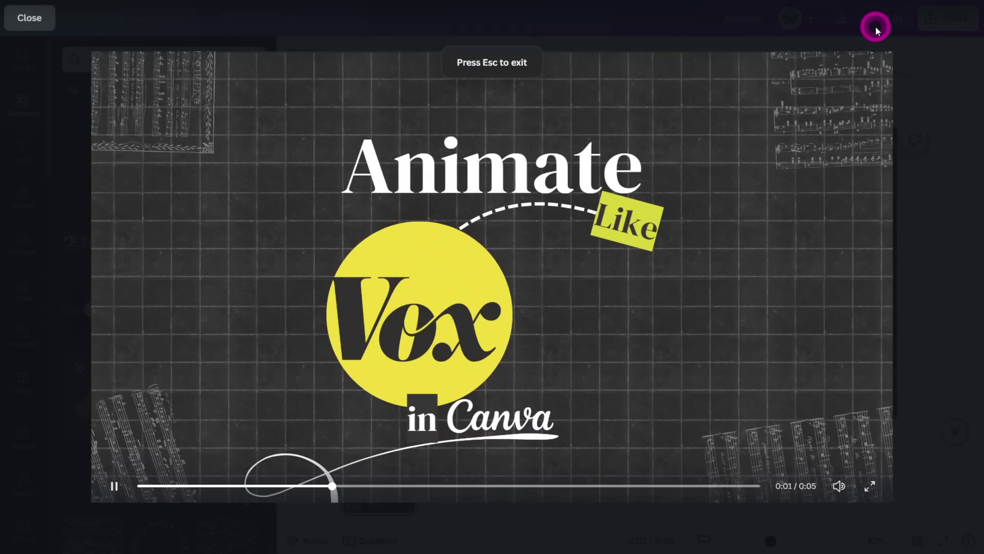
key(Escape)
- Duplicate the title page and delete everything except the grid background from the copy
click(403, 478)
click(488, 248)
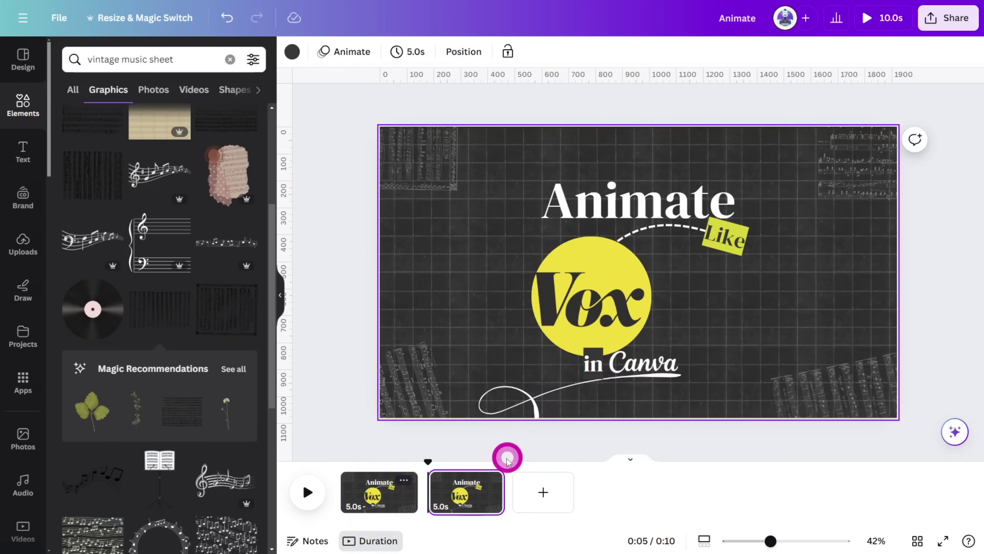
drag(340, 124, 939, 371)
key(Delete)
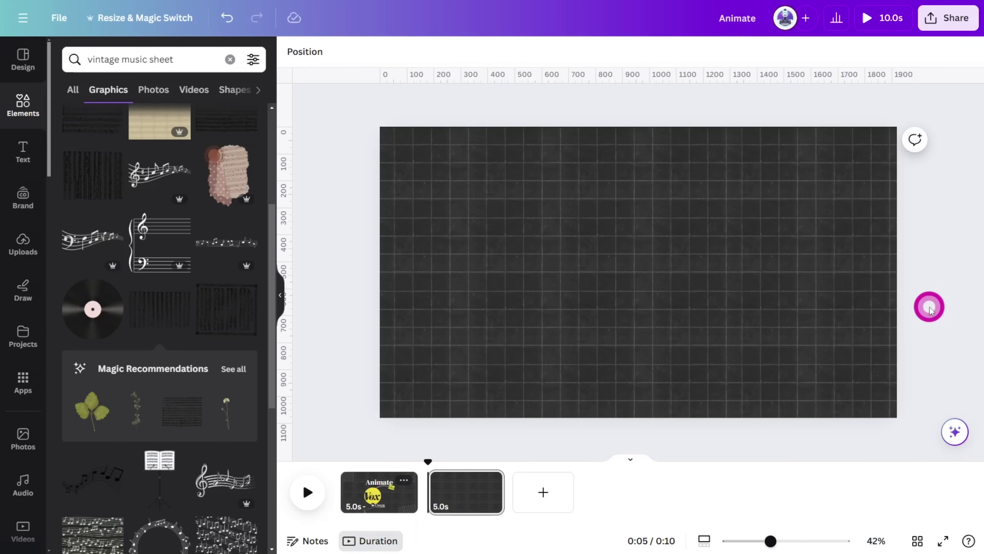
- Insert the vintage Syria and Mesopotamia map from the recently used photos onto the second page
click(27, 445)
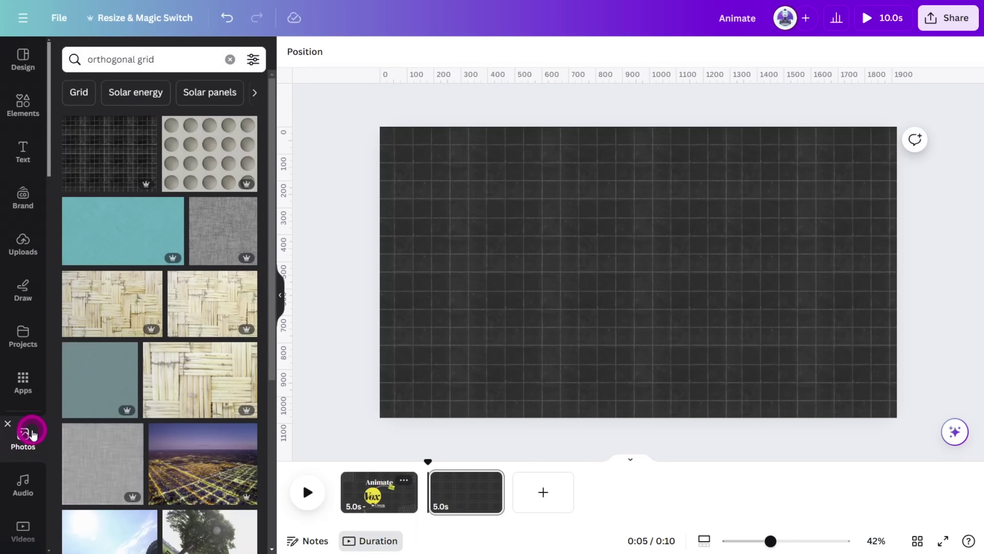
click(230, 59)
click(236, 124)
click(202, 345)
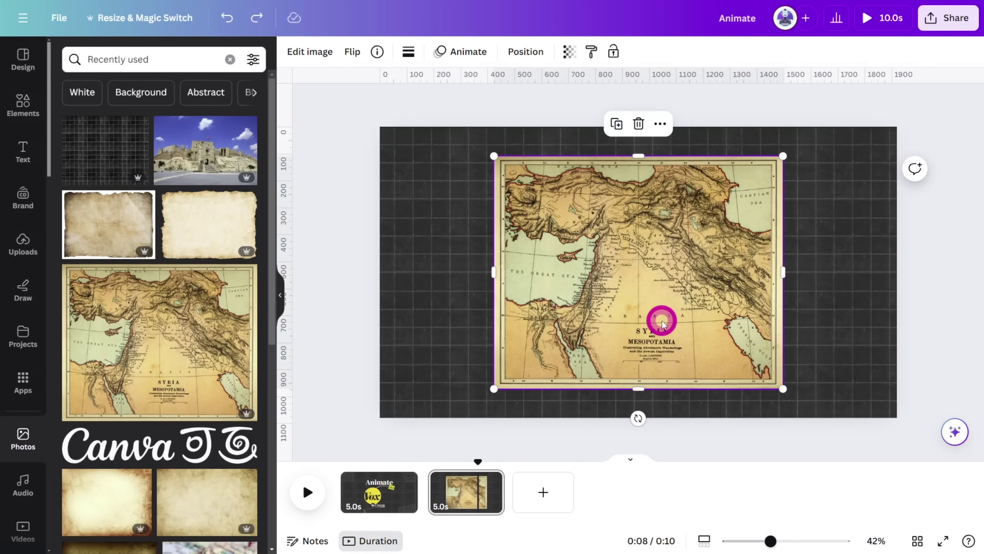
- Paste the map onto the title page, shrink and rotate it, and tuck it just beyond the page's upper-left corner
click(372, 500)
key(ctrl+v)
drag(640, 418, 729, 142)
drag(731, 286, 530, 207)
drag(529, 278, 435, 84)
scroll(341, 136, up, 5)
drag(347, 189, 338, 100)
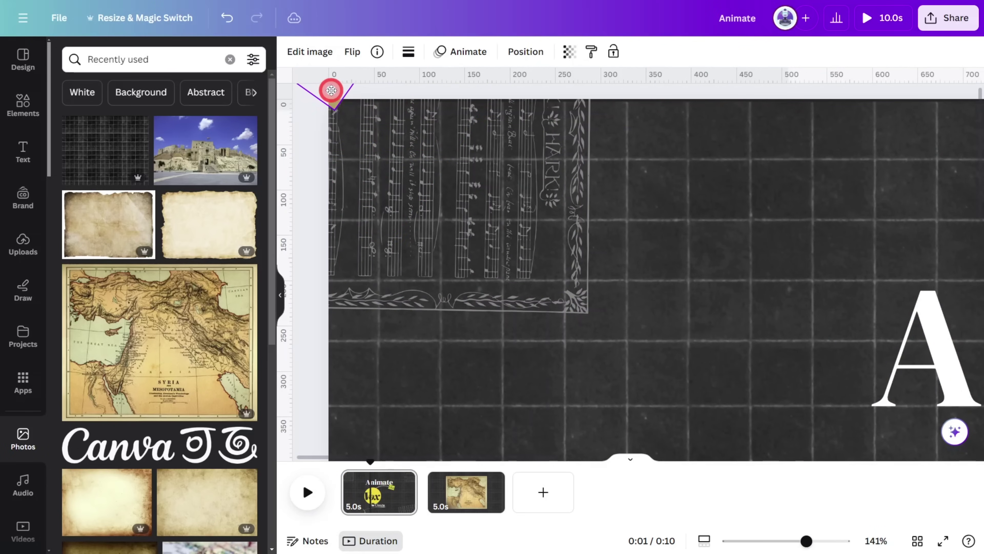
drag(328, 86, 329, 85)
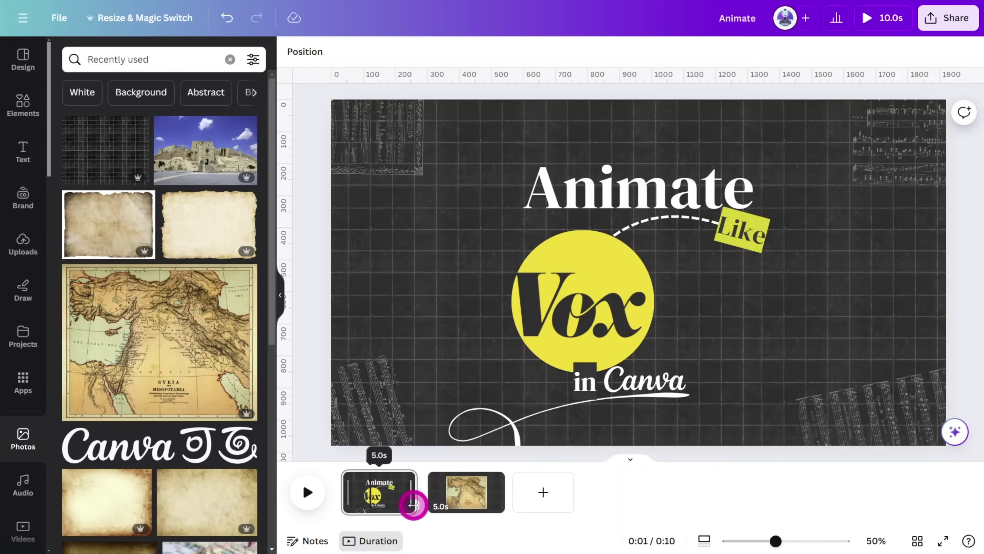
- Shorten the title page to 3.1 seconds, link it to the map page with a Match & Move transition, and preview the video
drag(414, 505, 385, 504)
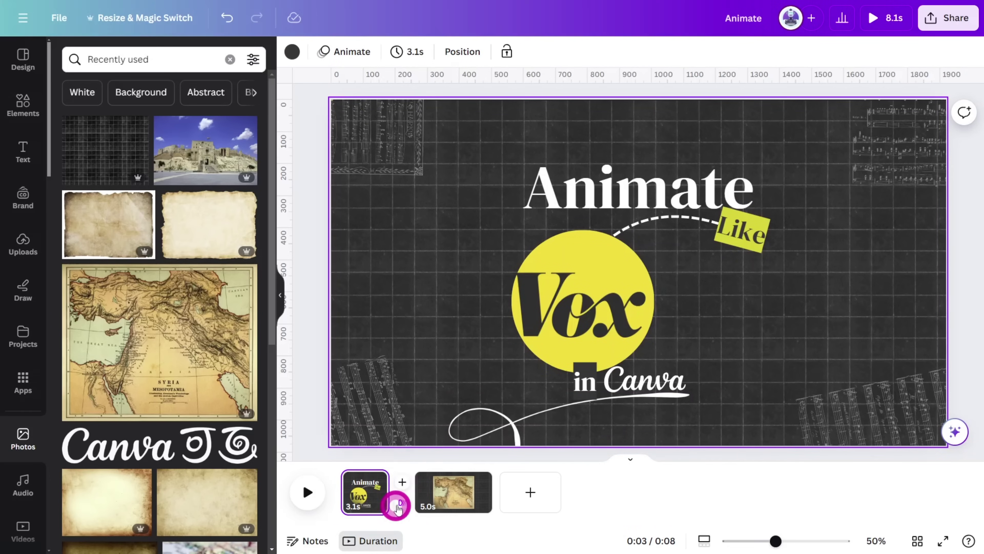
click(402, 503)
click(93, 291)
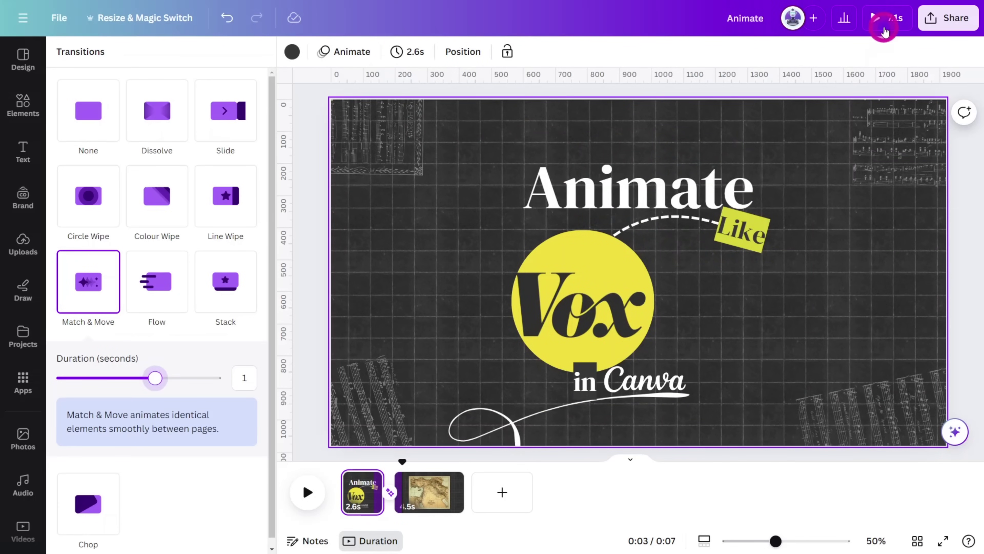
click(879, 19)
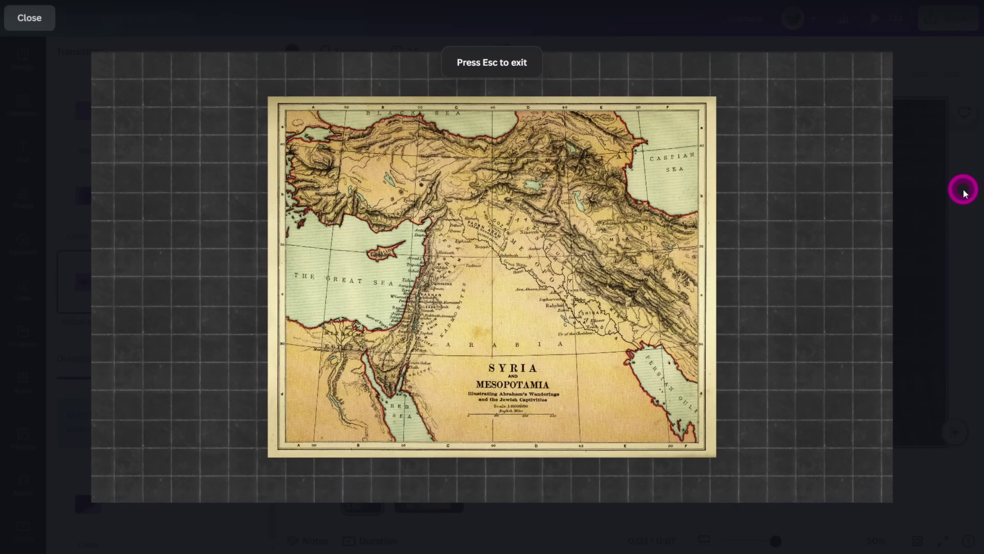
key(Escape)
- Duplicate the map page and enlarge the map on the copy so it fills the page around Mesopotamia
click(449, 480)
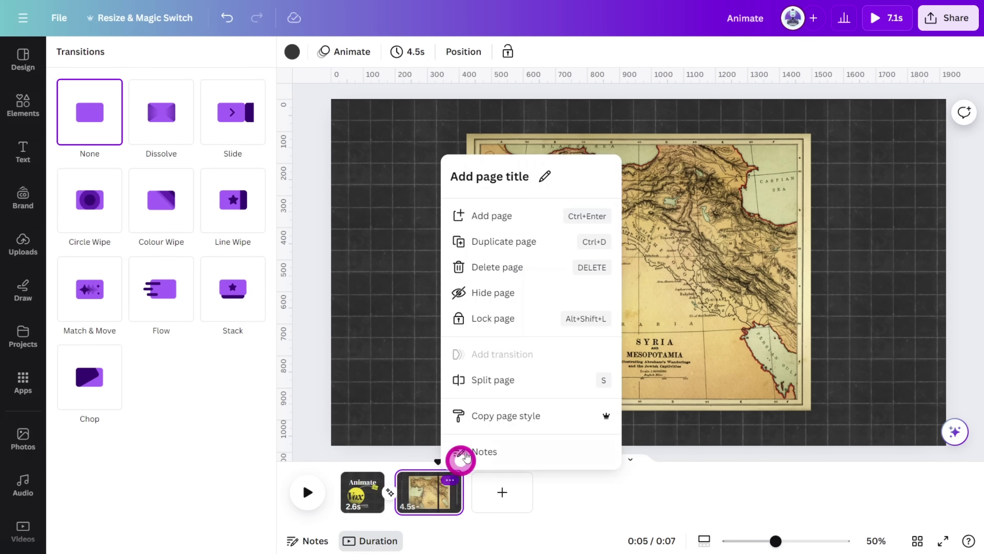
click(508, 249)
click(751, 341)
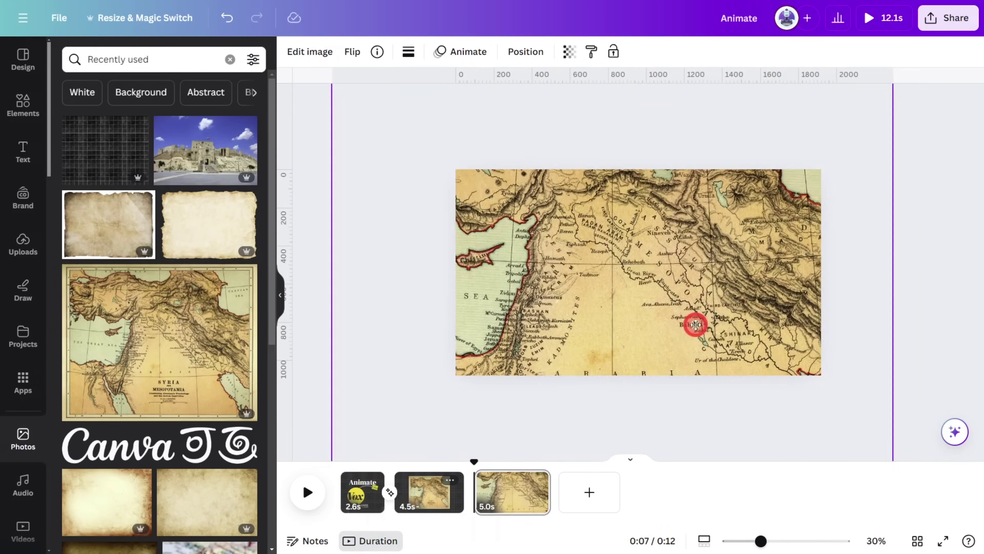
drag(694, 325, 642, 346)
- Add a Match & Move transition between the two map pages and shorten them to 1.7 and 1.8 seconds
click(474, 501)
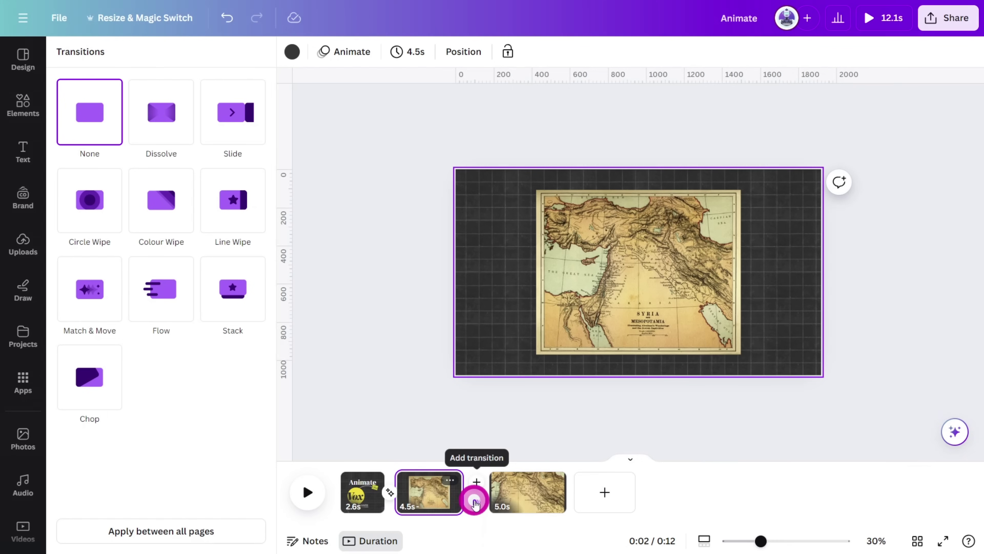
click(117, 335)
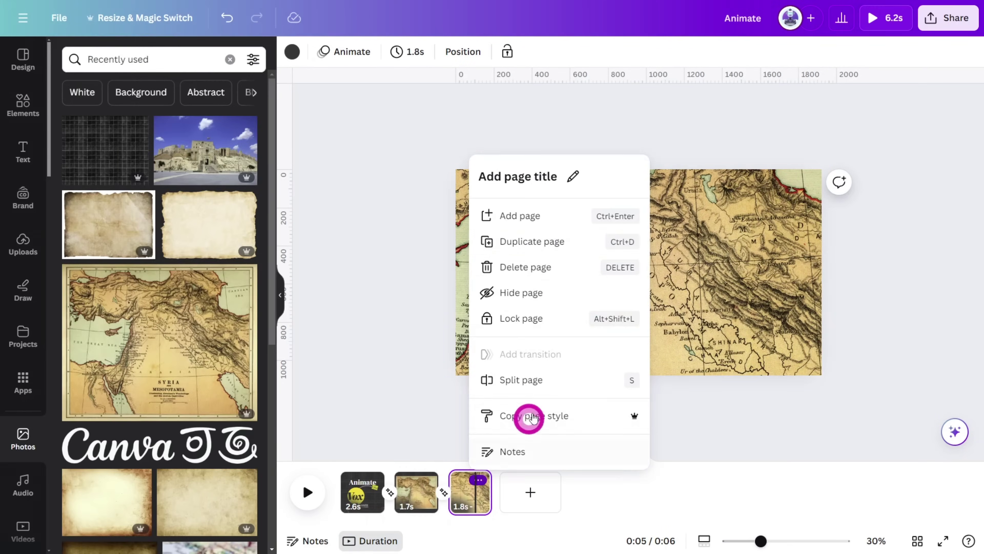
- Duplicate the enlarged map page and outline the Mesopotamia region on the copy with the red marker
click(528, 378)
click(22, 291)
click(69, 206)
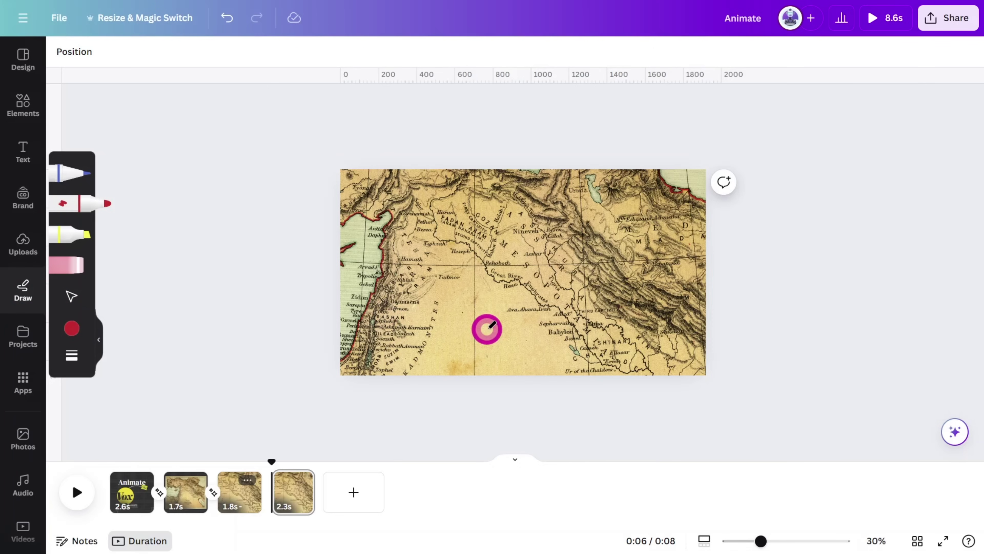
scroll(508, 255, up, 3)
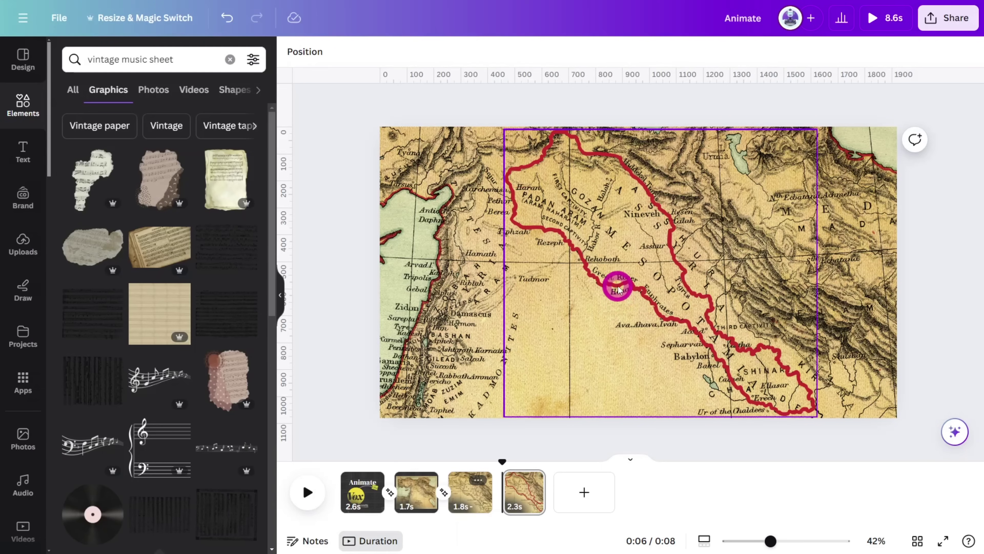
- Apply the Wipe animation, on enter only, to the red outline and slow its speed down
click(618, 286)
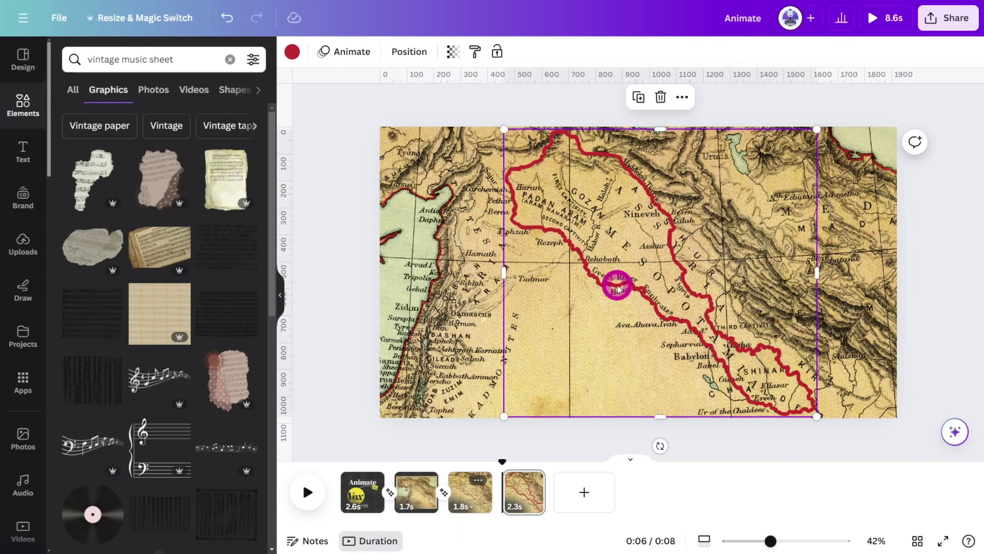
click(354, 54)
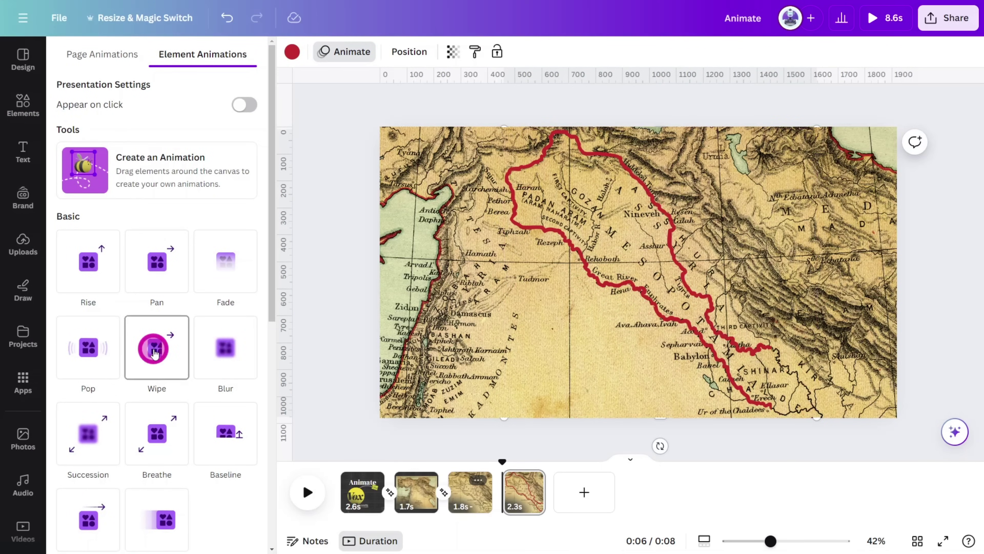
click(171, 352)
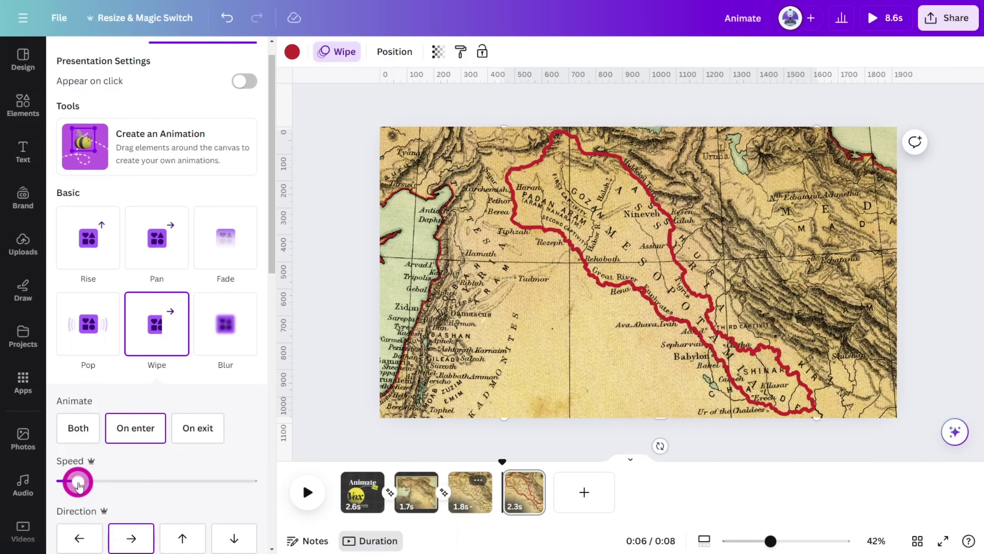
- Duplicate the outlined map page and shift the map together with its red outline rightward to bring in the sea and Cyprus
click(523, 501)
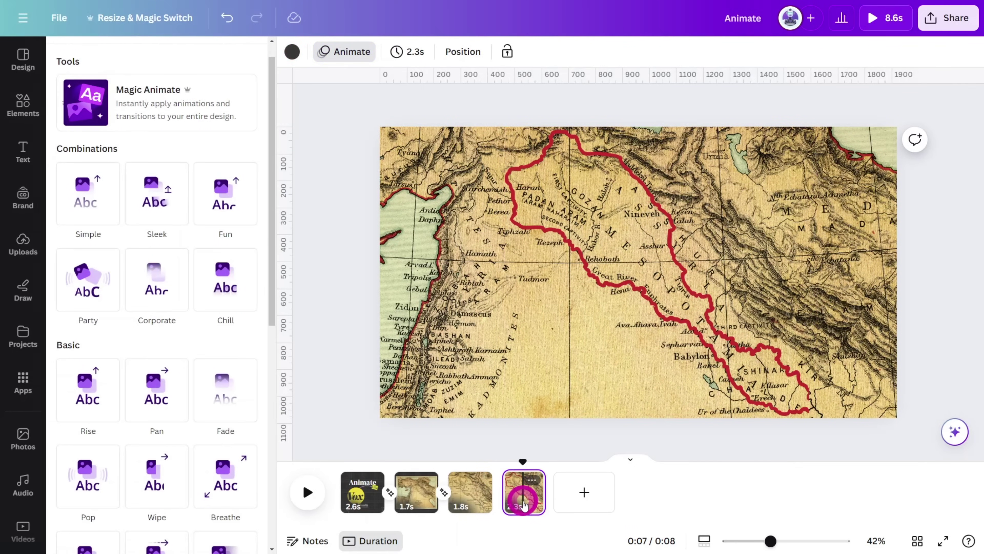
key(ctrl+d)
click(580, 496)
click(699, 334)
shift+click(456, 330)
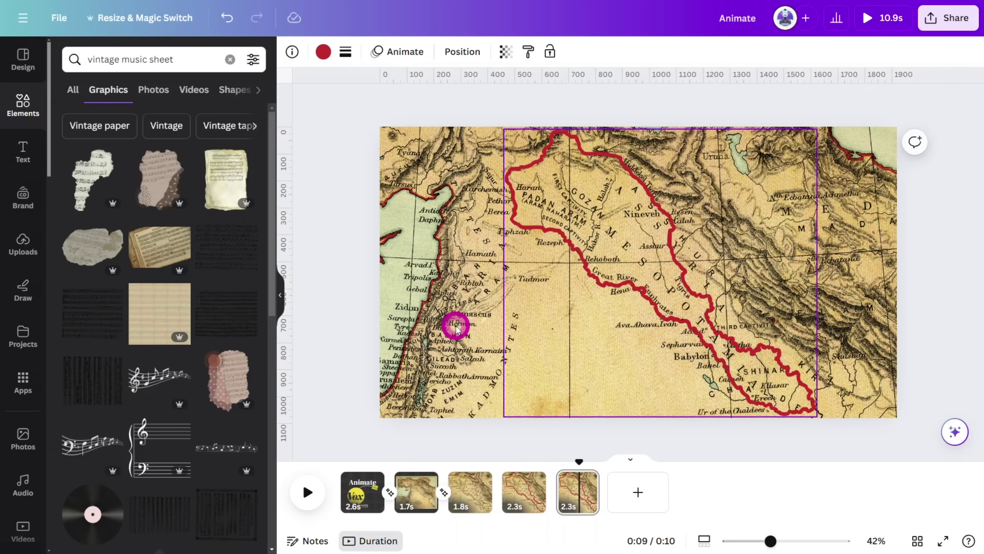
drag(456, 327, 565, 329)
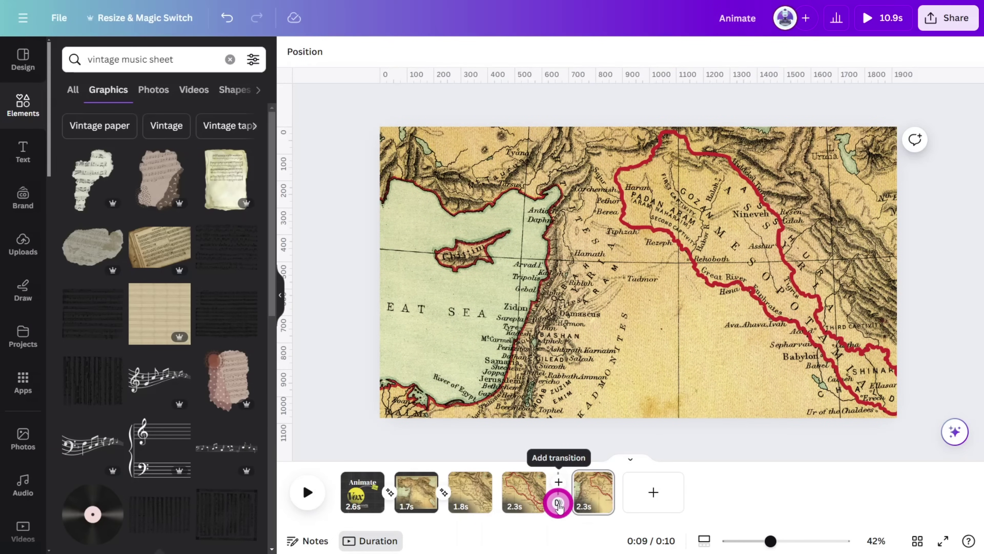
- Add a Match & Move transition between the outlined map page and the shifted map page, and duplicate the shifted page
click(557, 502)
click(102, 330)
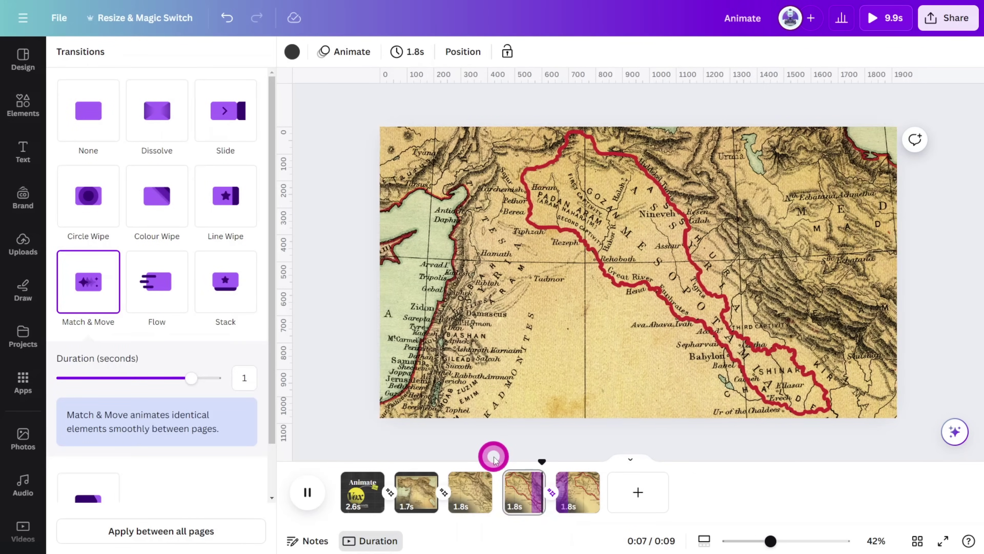
click(584, 482)
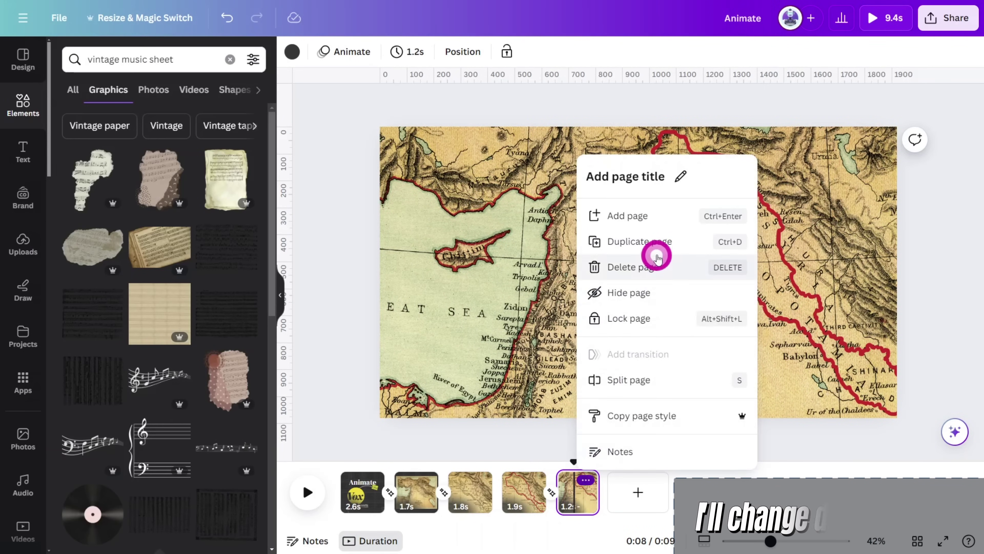
click(655, 244)
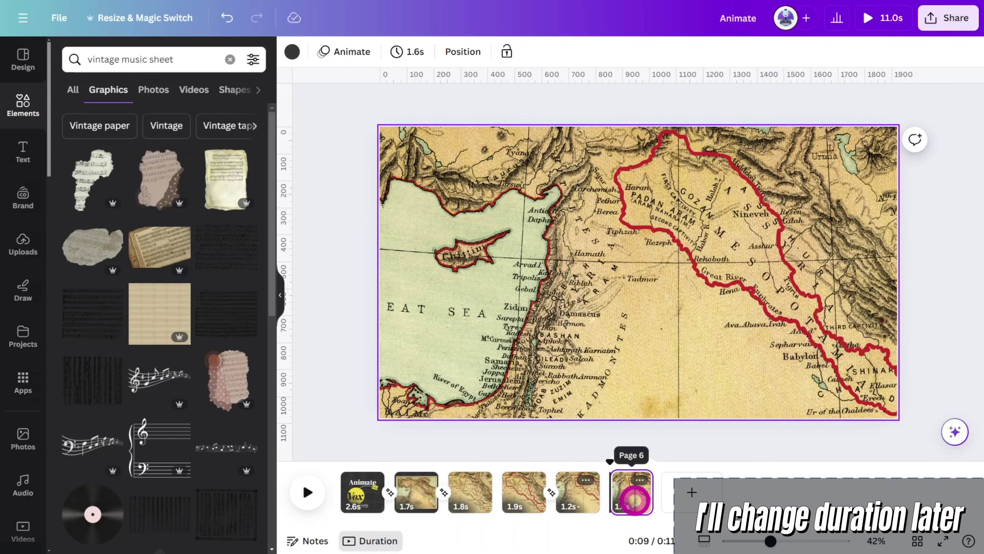
- Add a red circle inside the outlined Mesopotamia region with transparency 78 and apply the Pop animation on enter
click(22, 106)
scroll(158, 279, down, 8)
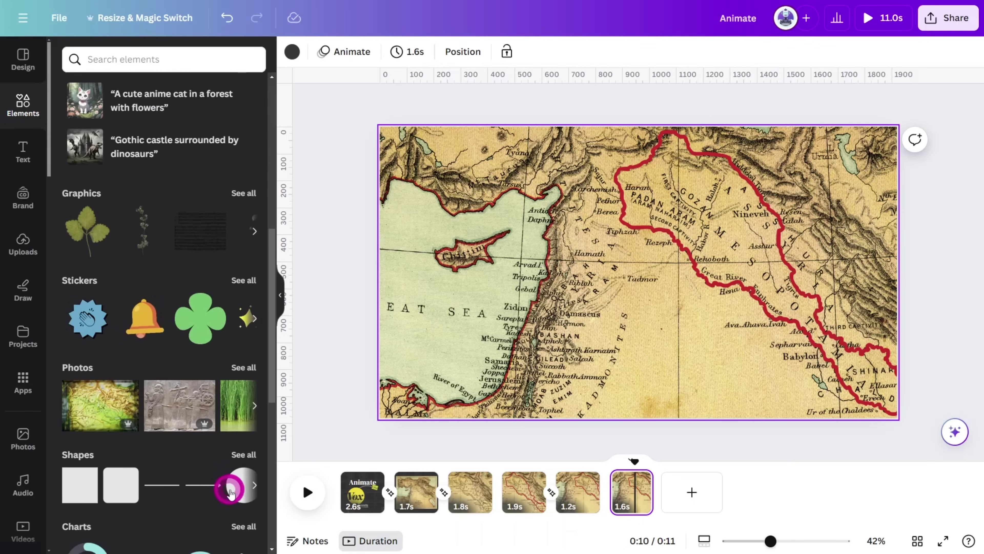
click(233, 486)
drag(595, 315, 695, 207)
click(922, 52)
drag(875, 104, 859, 109)
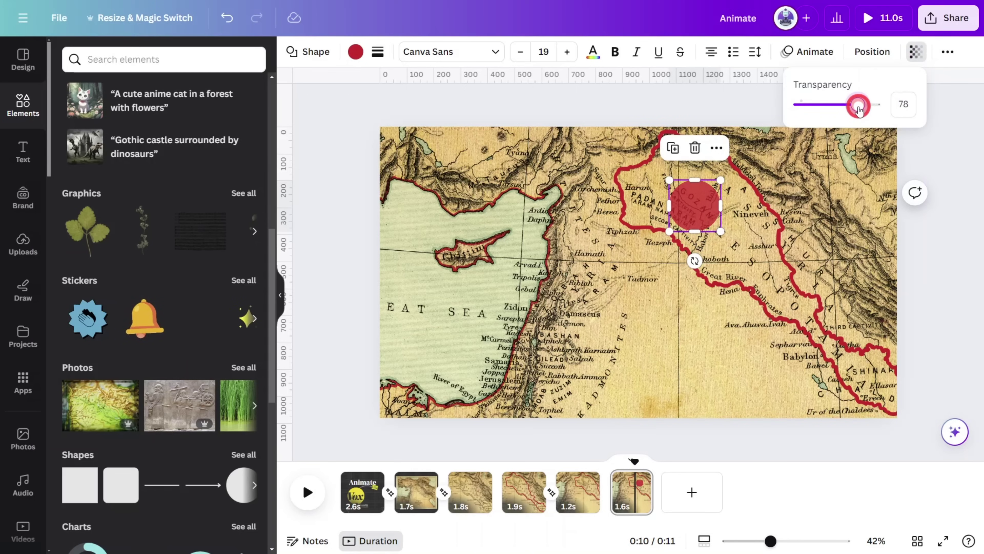
click(810, 51)
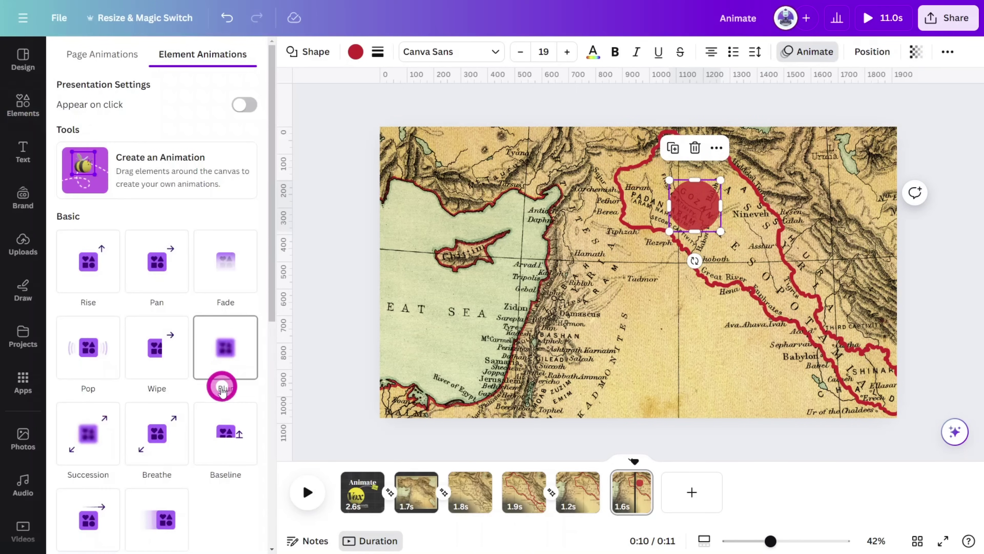
click(104, 360)
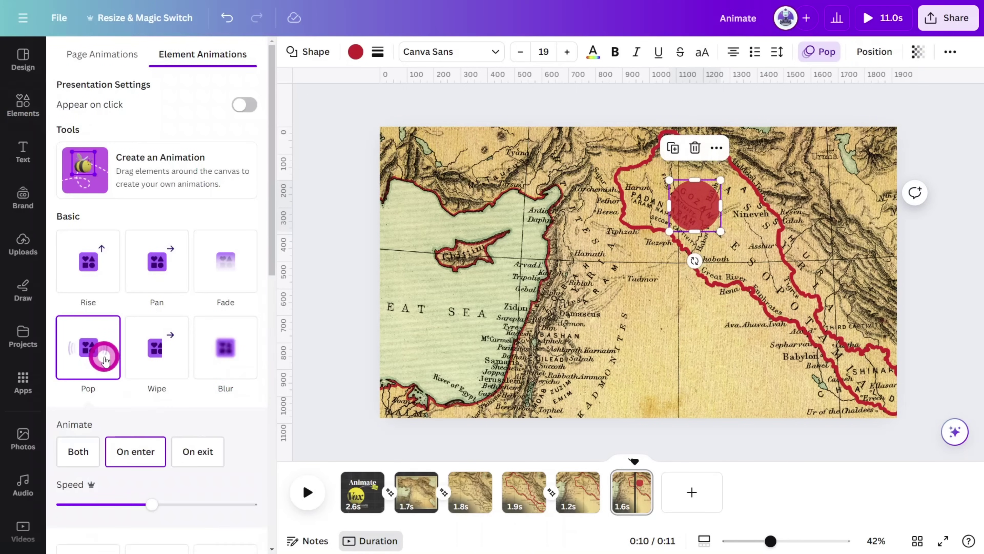
- Place a smaller copy of the red circle on Cyprus and give it the Pulse motion effect
drag(706, 214, 488, 254)
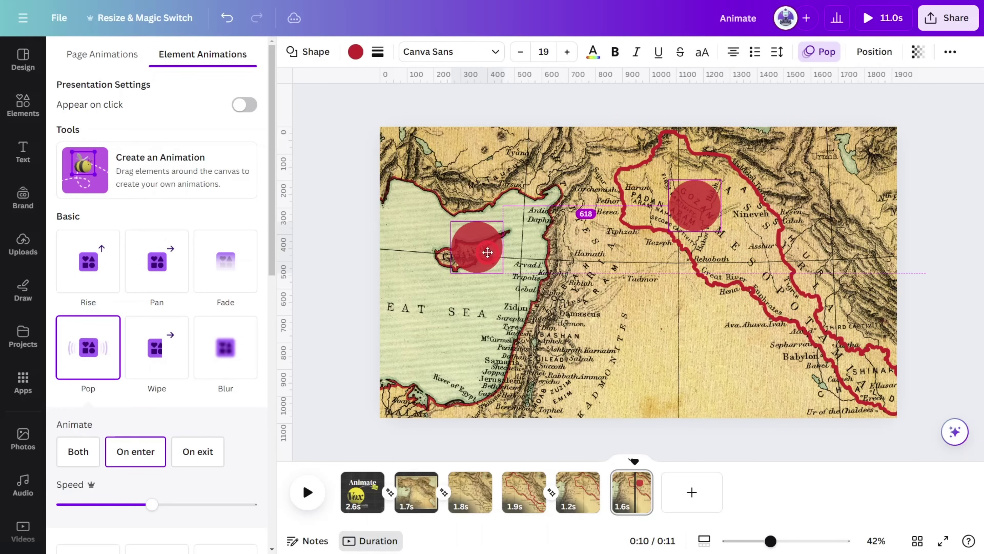
drag(501, 221, 466, 249)
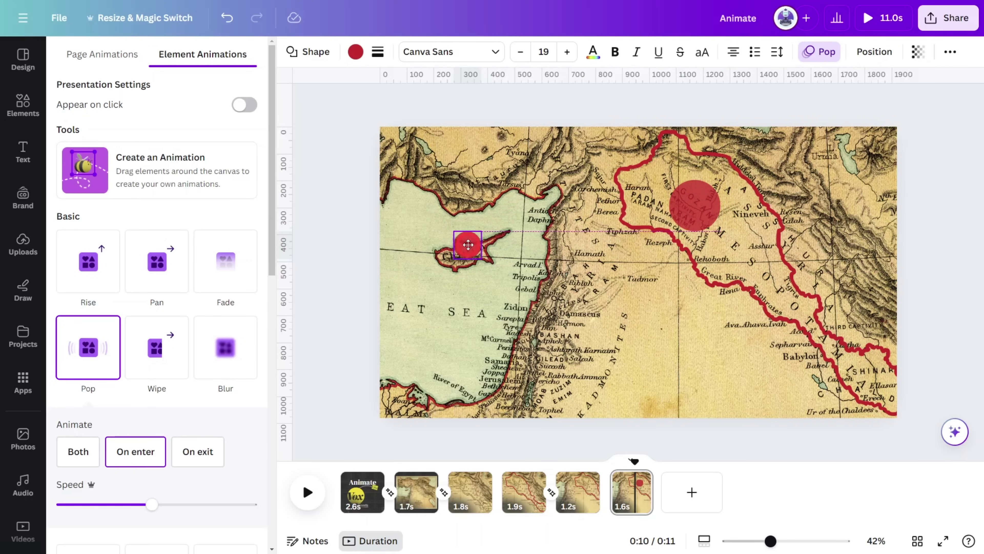
scroll(89, 338, down, 10)
click(163, 524)
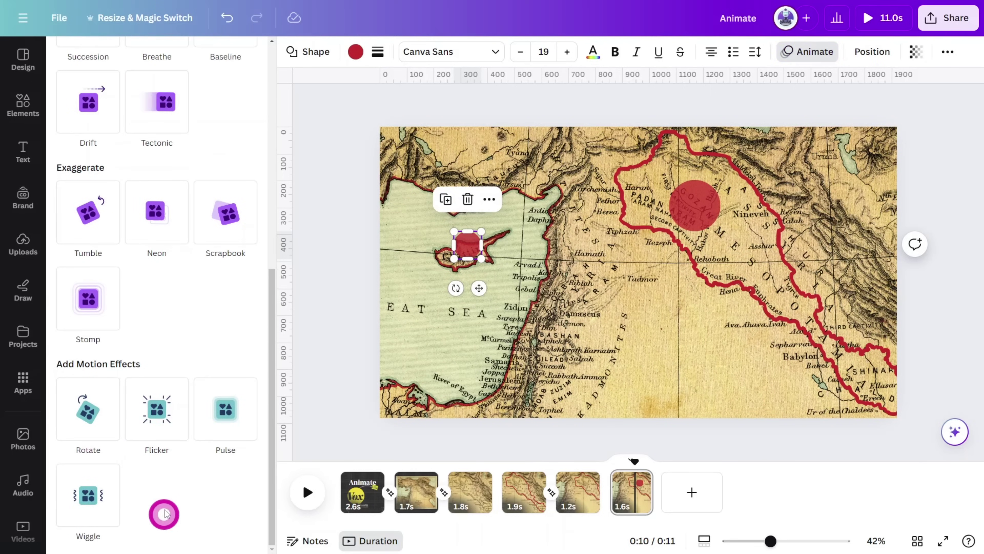
click(234, 414)
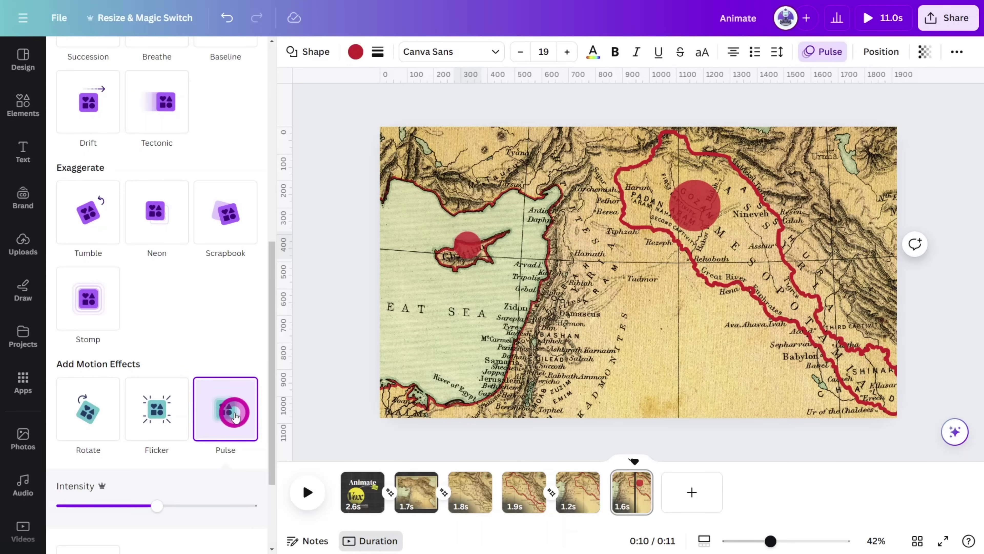
- Add a dashed line of weight 9, make it curved, and run it from the Mesopotamia circle to the Cyprus circle
click(163, 188)
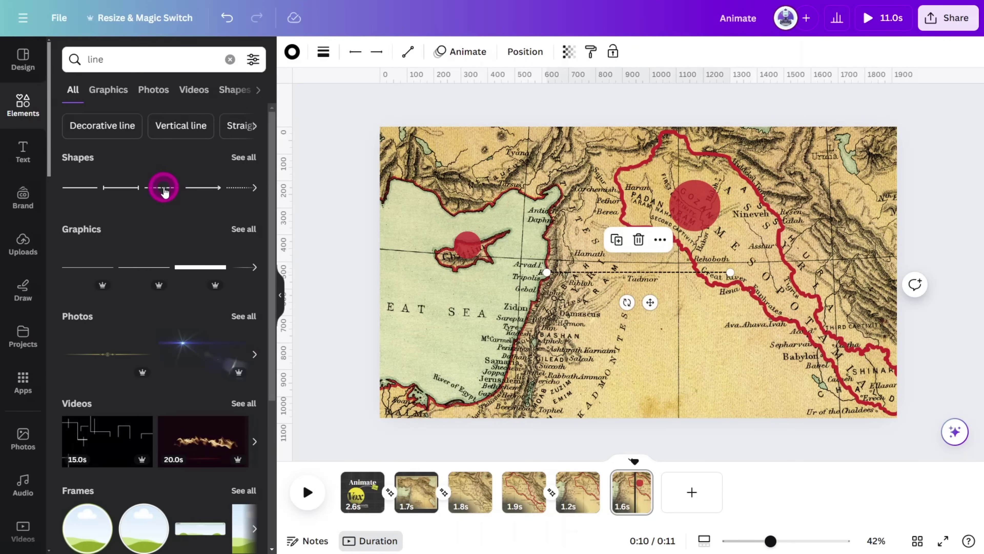
click(323, 52)
drag(334, 166, 340, 167)
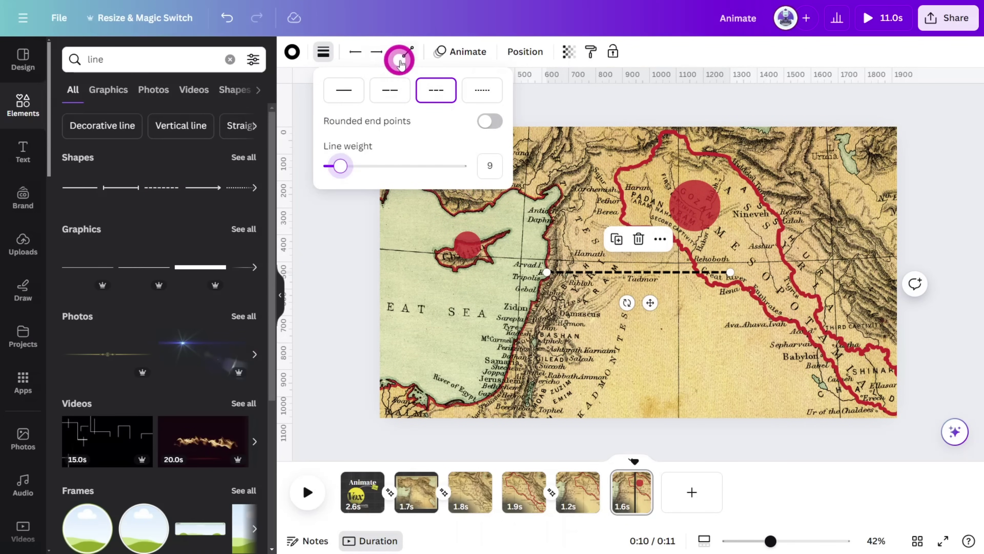
click(399, 58)
click(443, 134)
drag(730, 272, 686, 211)
drag(529, 267, 469, 242)
- Apply the Wipe animation to the dashed line, on enter only, with its direction set to leftward
click(460, 52)
click(151, 362)
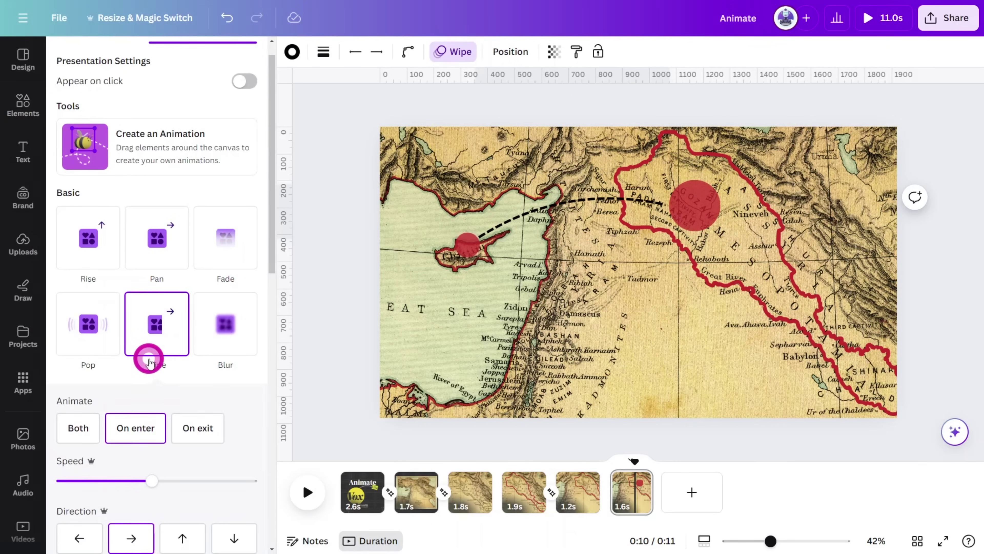
scroll(78, 446, down, 3)
click(78, 440)
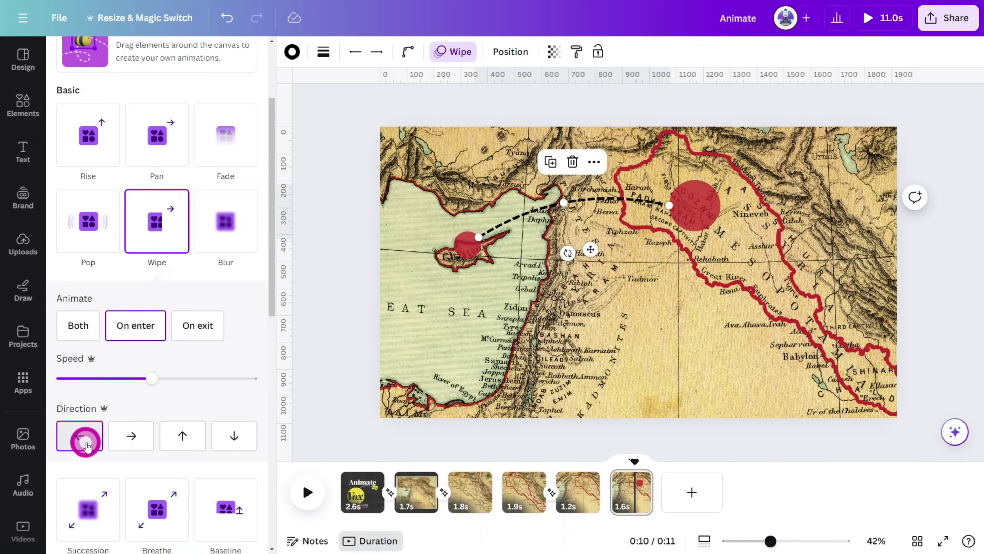
- Show element timing and delay the starts so the dashed line appears first and the Cyprus circle after it
right_click(617, 196)
click(663, 388)
drag(806, 469, 819, 469)
click(552, 354)
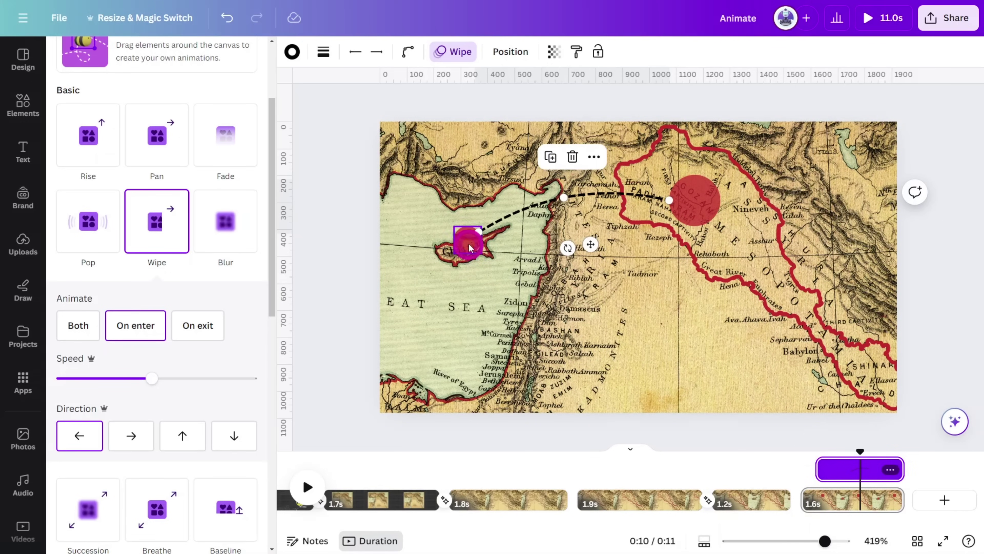
click(470, 250)
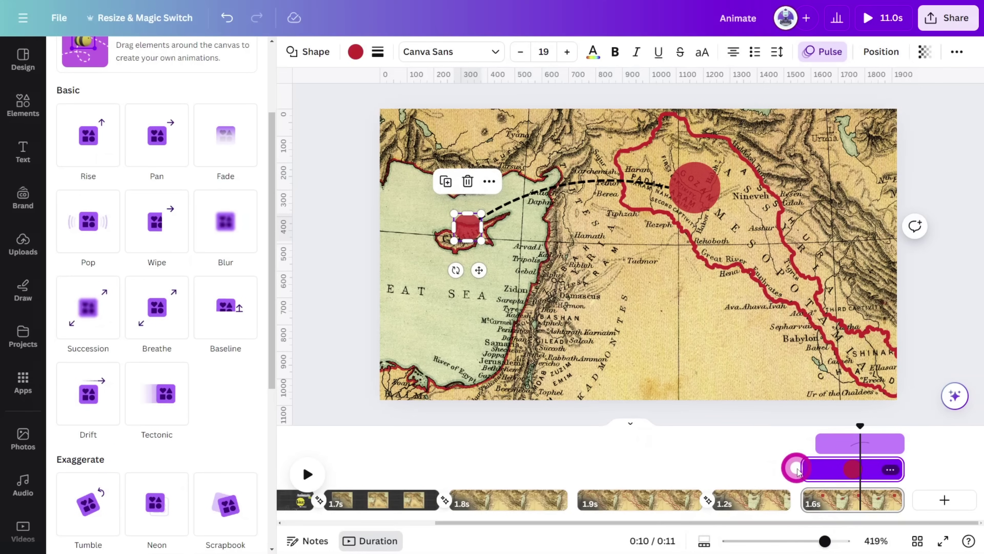
drag(802, 470, 822, 470)
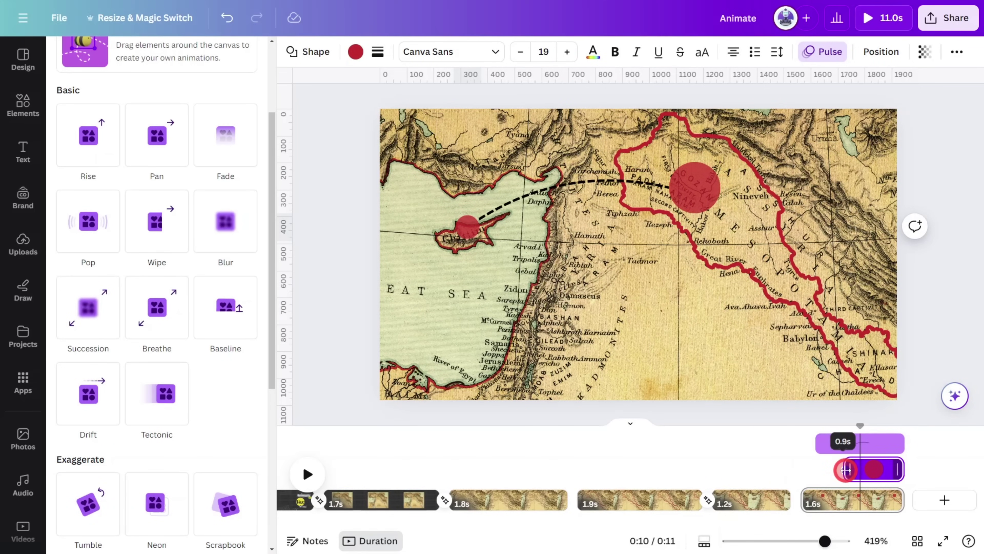
drag(851, 470, 852, 470)
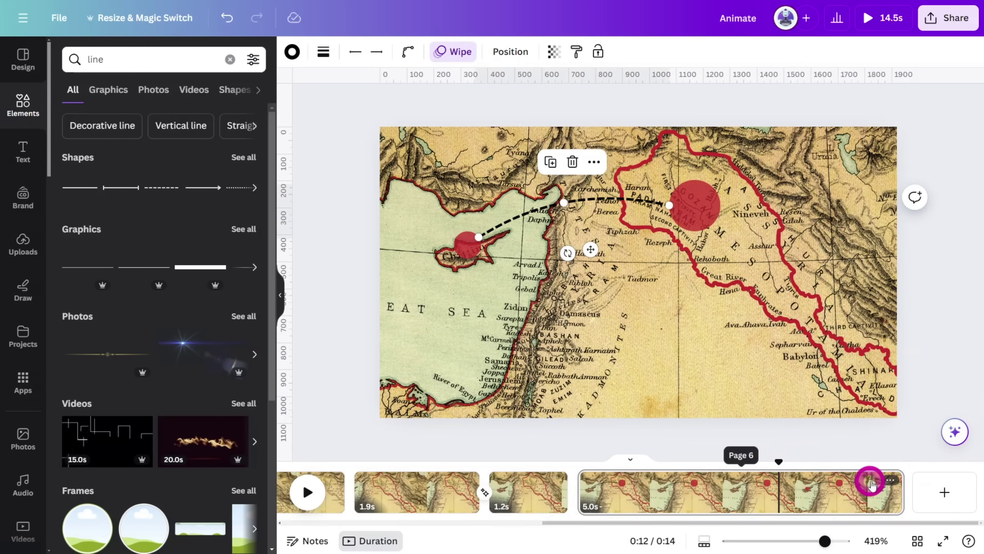
- Duplicate the 5.0-second route page and delete the circles, dashed line and red outline from the copy
right_click(871, 484)
click(905, 238)
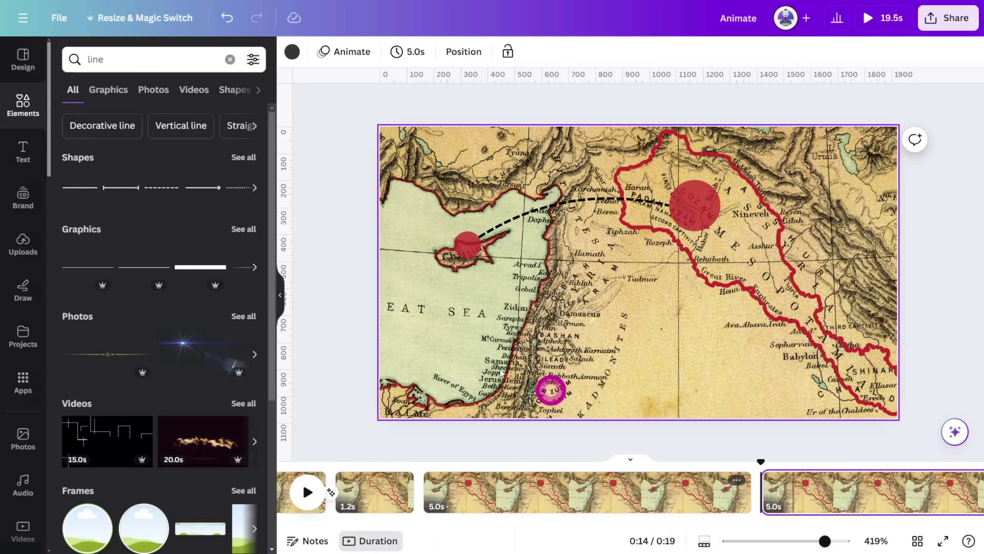
click(468, 242)
click(693, 219)
key(Delete)
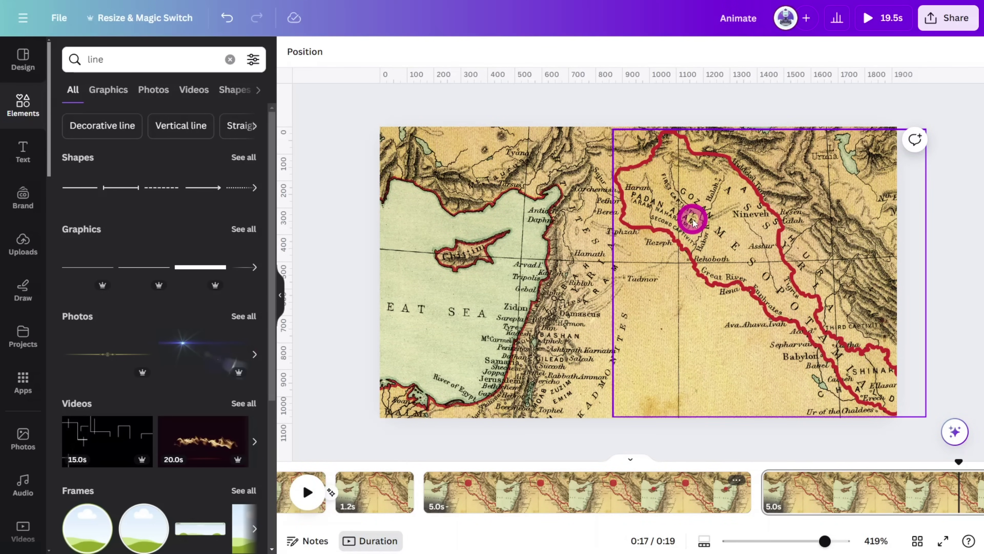
click(693, 219)
key(Delete)
- Shrink the map on the copied page, rotate it, and place it partly off the page's lower-left corner
click(650, 253)
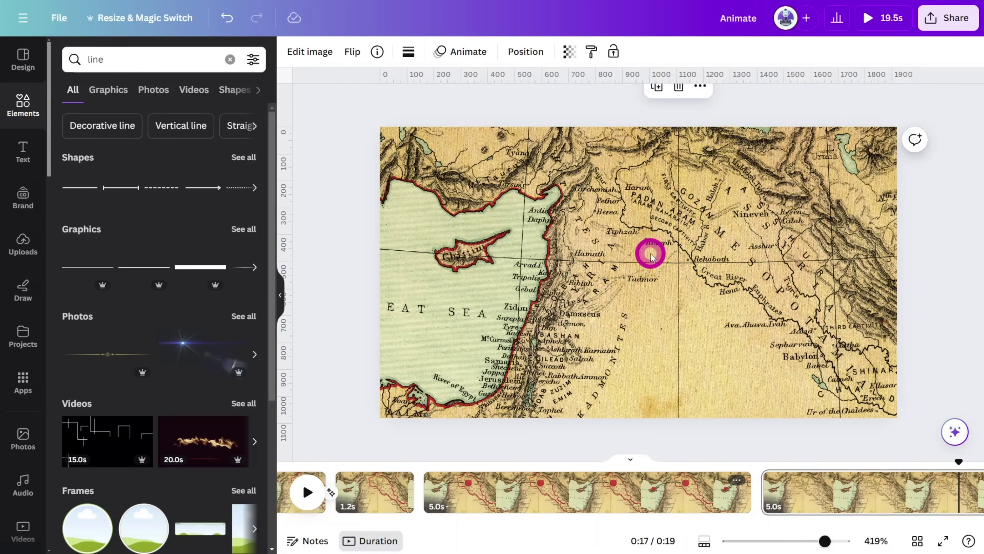
scroll(650, 252, down, 4)
drag(838, 127, 717, 235)
drag(672, 274, 658, 265)
scroll(659, 271, up, 4)
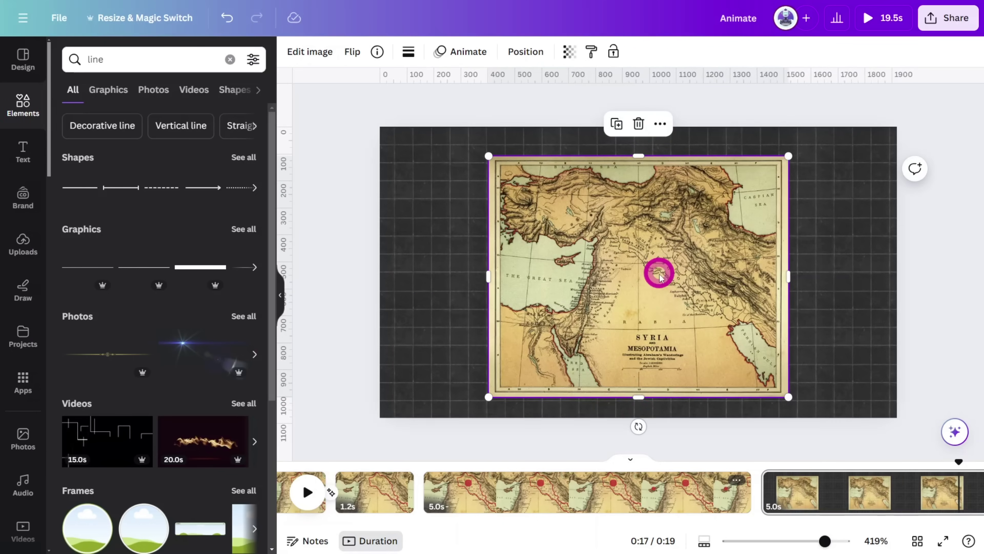
drag(632, 426, 497, 416)
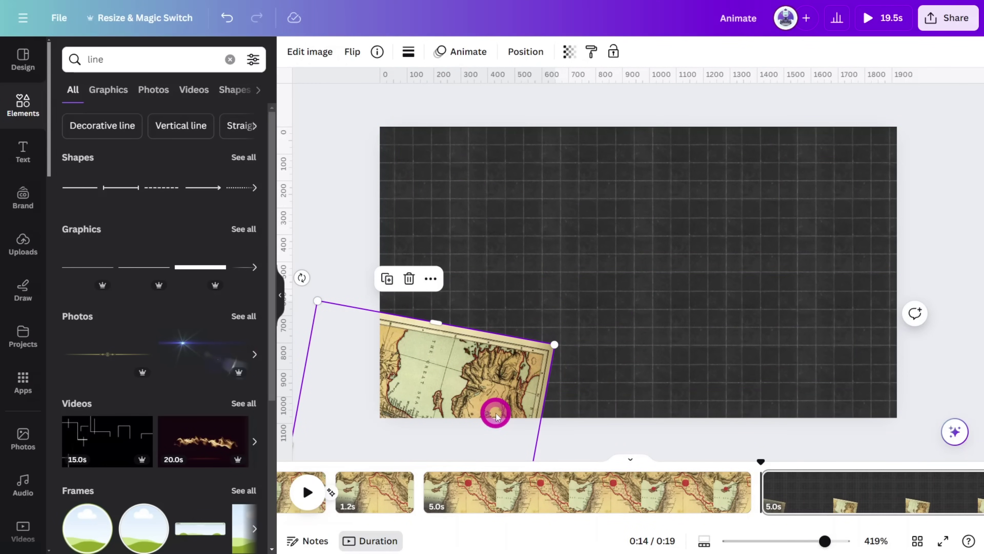
- Set the map image's brightness to -100 and nudge it slightly downward in the corner
click(324, 62)
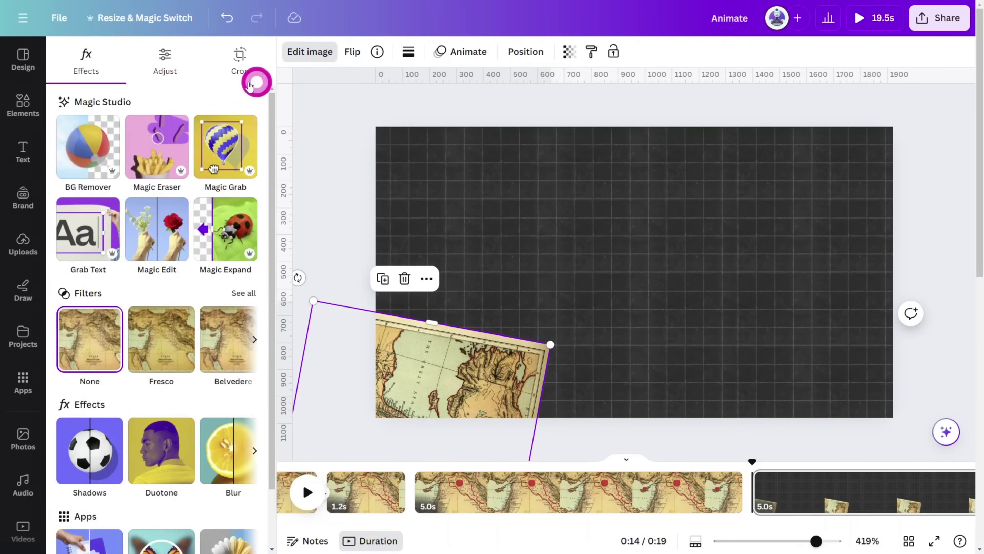
click(162, 60)
click(177, 222)
drag(136, 378, 2, 370)
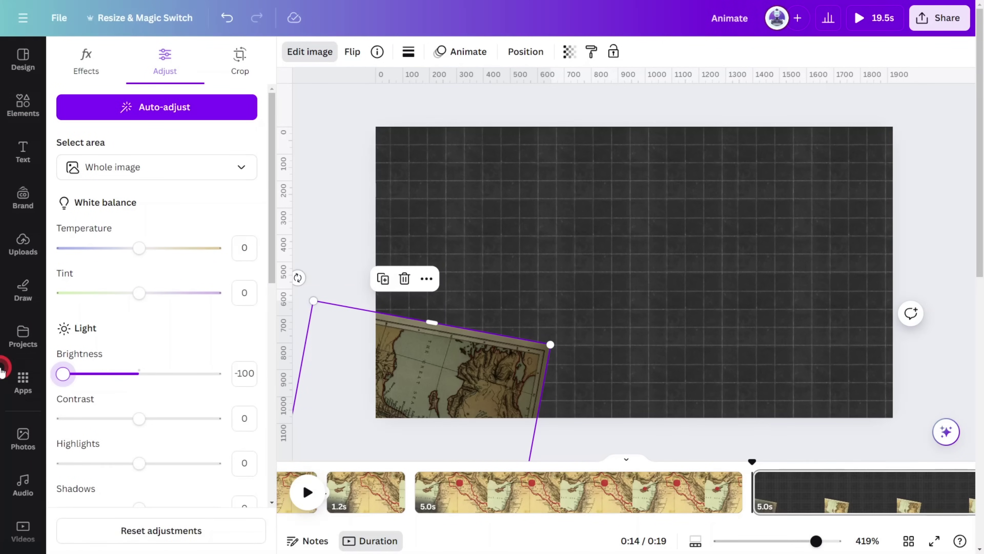
mouse_move(553, 378)
mouse_down()
mouse_move(527, 379)
mouse_move(550, 387)
mouse_up()
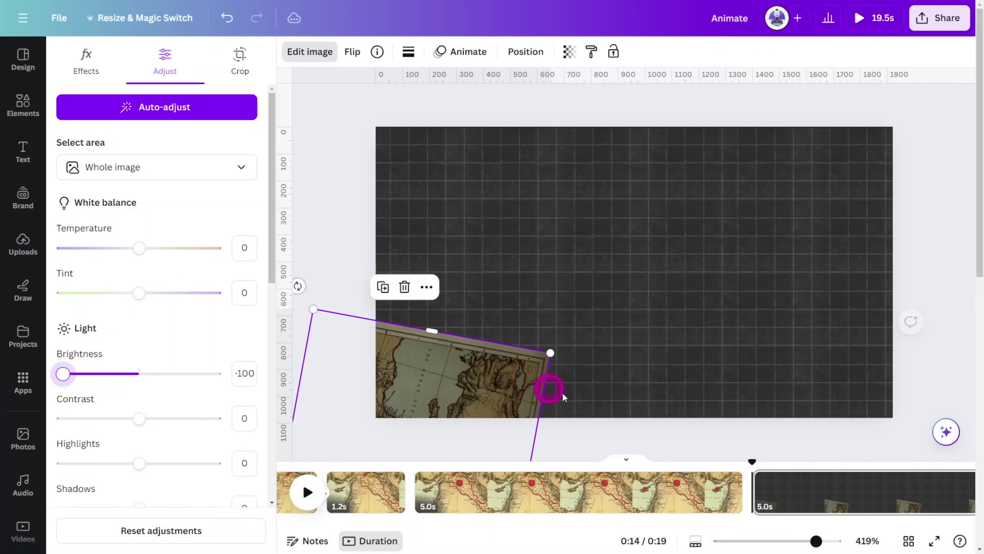
- Add a 1-second Match & Move transition between the route page and the dark grid page, and play it back
click(751, 503)
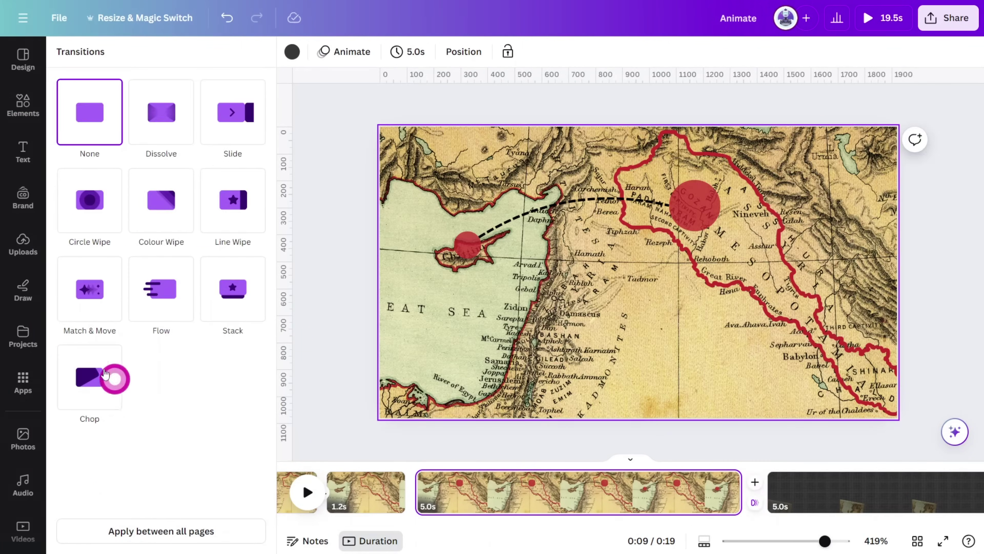
click(89, 305)
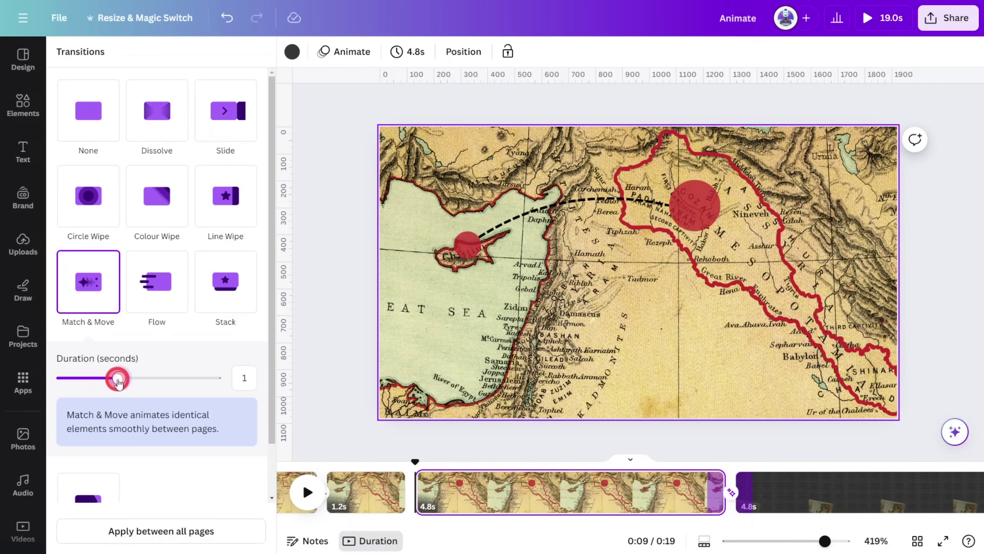
drag(118, 382, 119, 379)
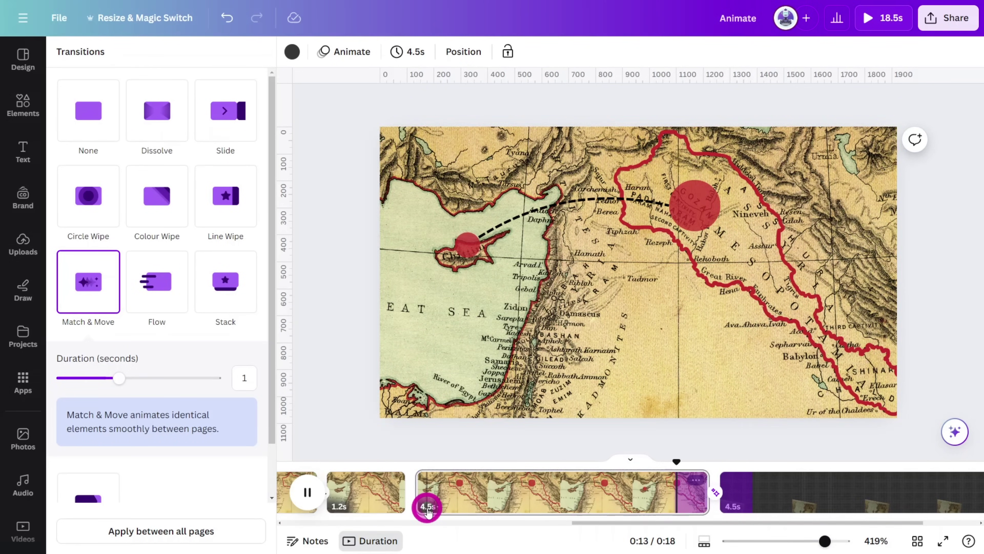
key(space)
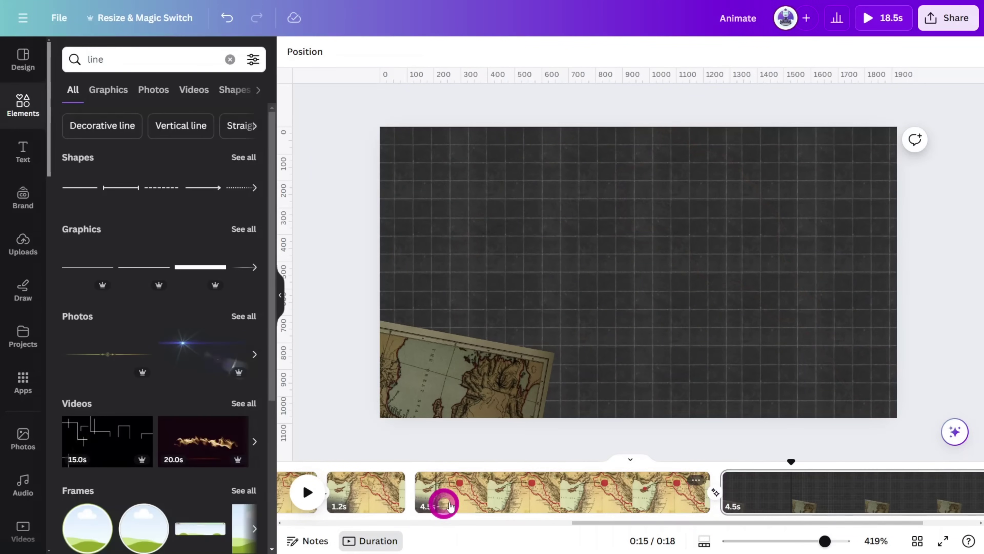
- Show the route page's element timing, trim the ends of the dashed line, Cyprus circle and red outline to the transition's start, and preview it
click(686, 492)
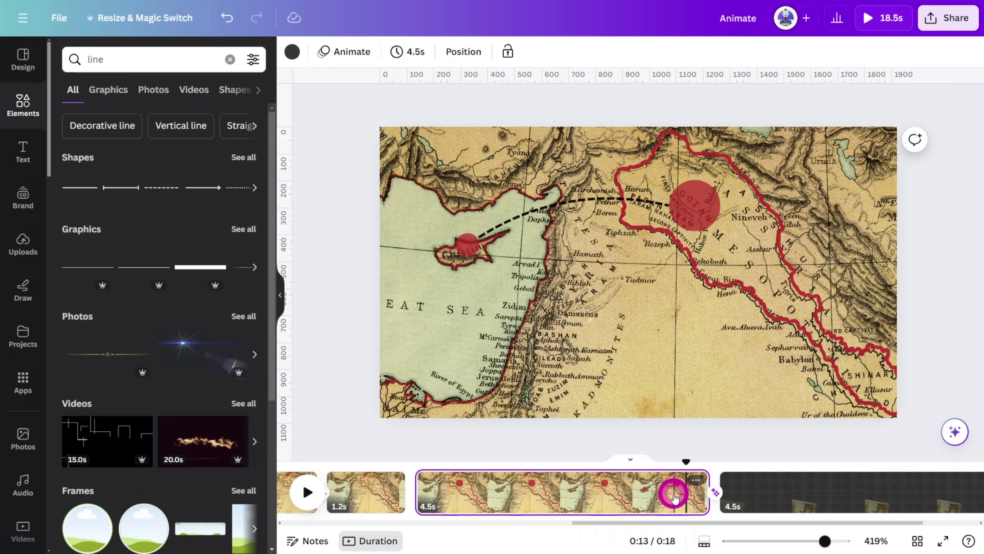
click(675, 492)
right_click(761, 221)
click(804, 430)
drag(748, 422, 675, 423)
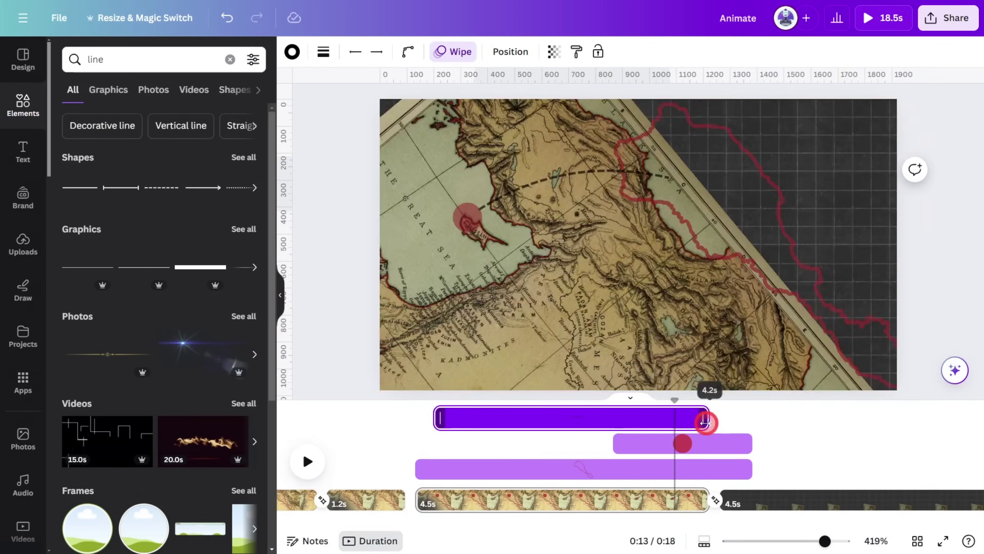
drag(746, 445, 675, 445)
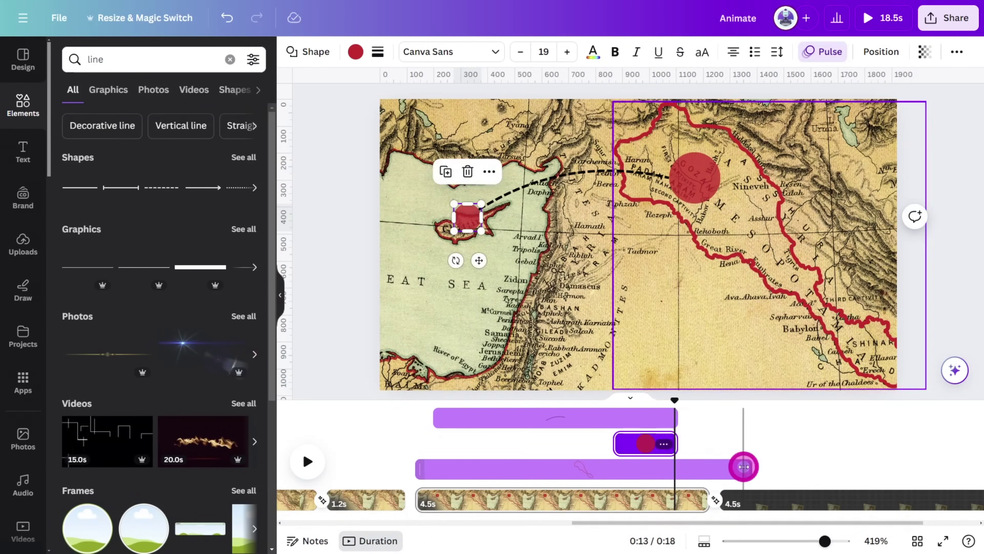
drag(745, 465, 674, 465)
click(583, 406)
key(space)
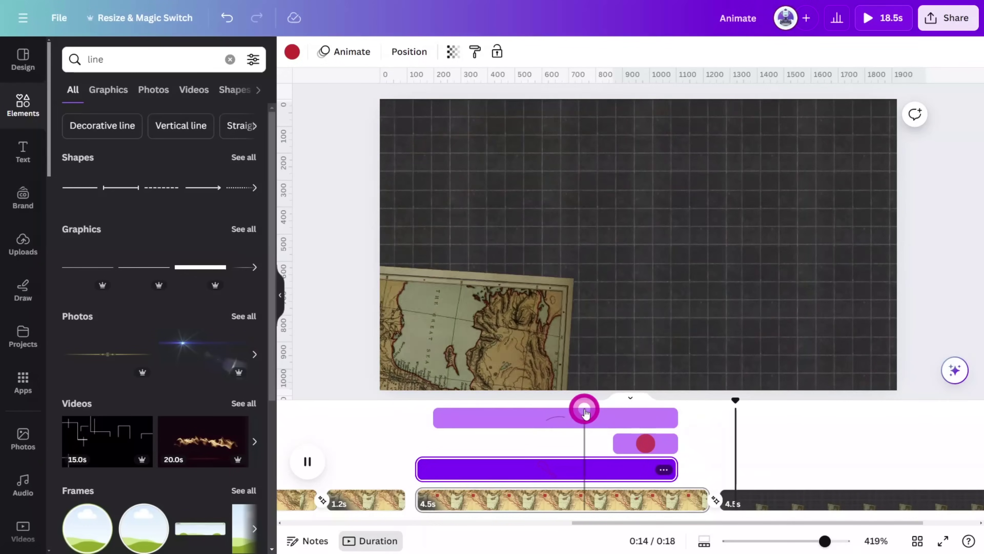
- Size the "The Syrian World" newspaper on the dark grid page to about 886 by 1,325 and position it running off the lower edge
click(778, 428)
drag(746, 432, 764, 458)
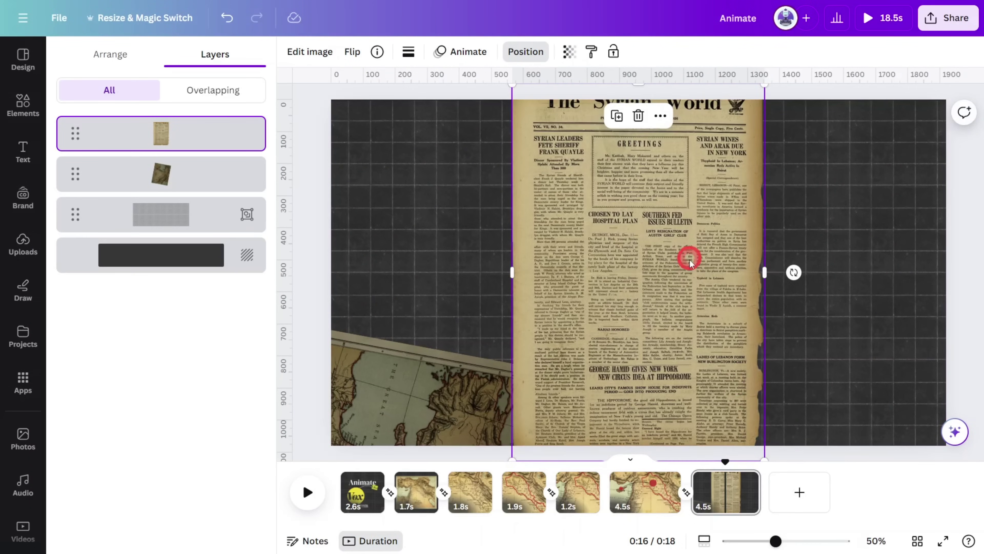
drag(688, 252, 687, 383)
drag(759, 205, 798, 200)
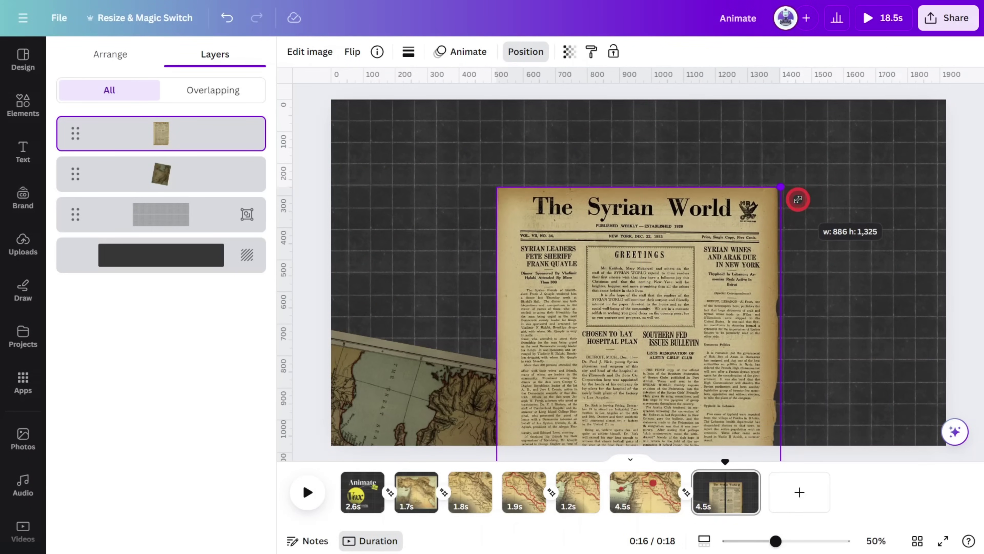
drag(711, 245, 710, 254)
- Paste the newspaper onto the route page, move it to the page's lower edge, put its layer beneath the map, and play it back
click(644, 494)
key(ctrl+v)
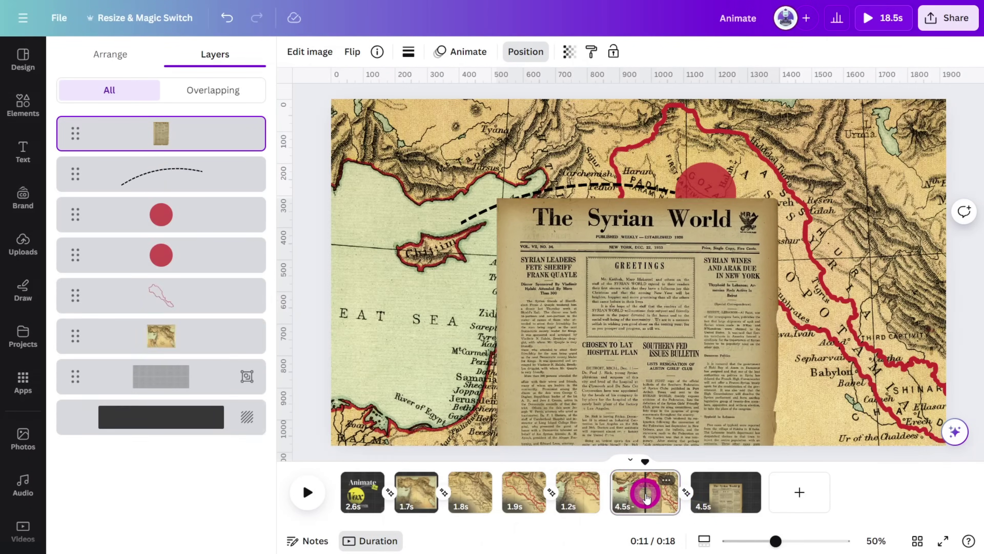
drag(636, 269, 639, 448)
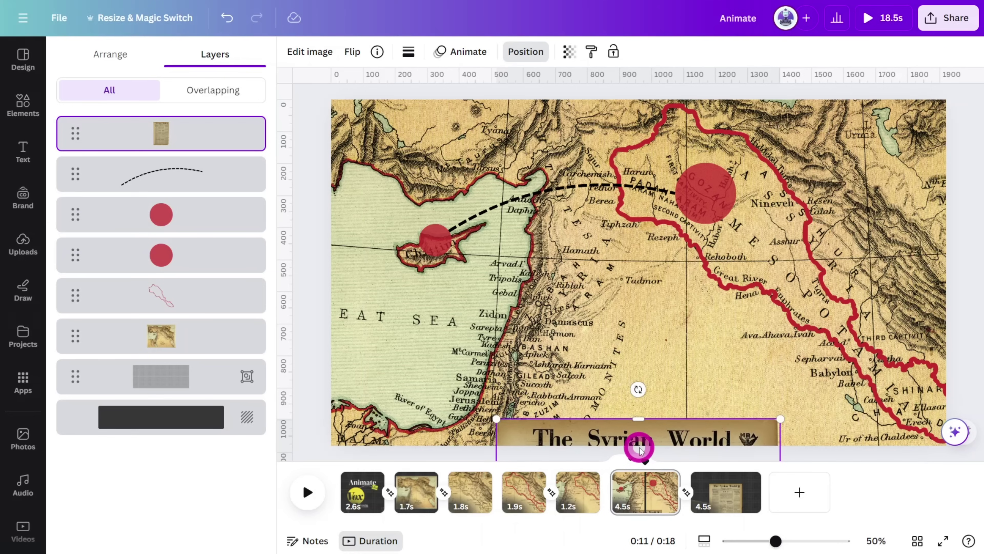
drag(205, 173, 202, 351)
click(621, 481)
key(space)
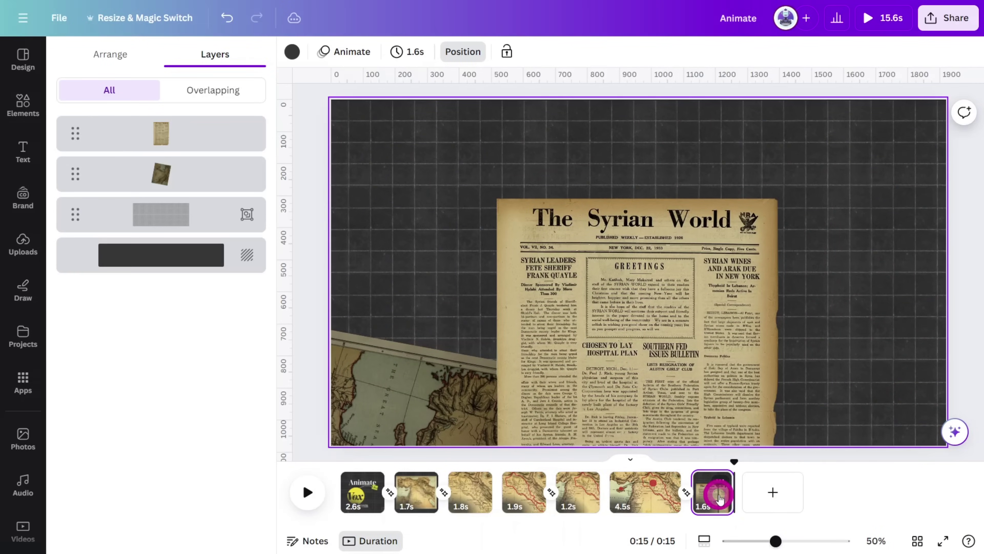
- Duplicate the newspaper page, enlarge the newspaper slightly on the copy, and play it back
key(ctrl+d)
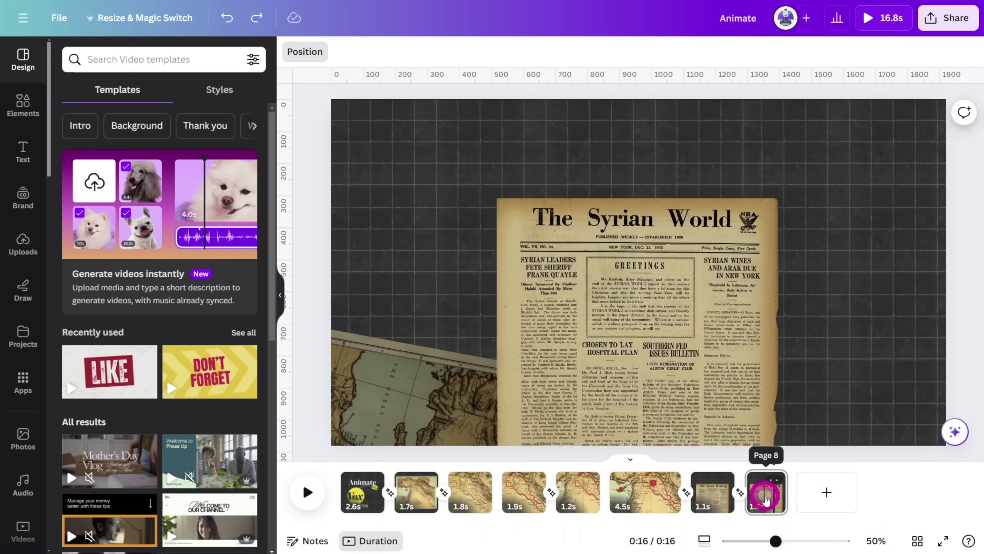
click(765, 495)
click(748, 361)
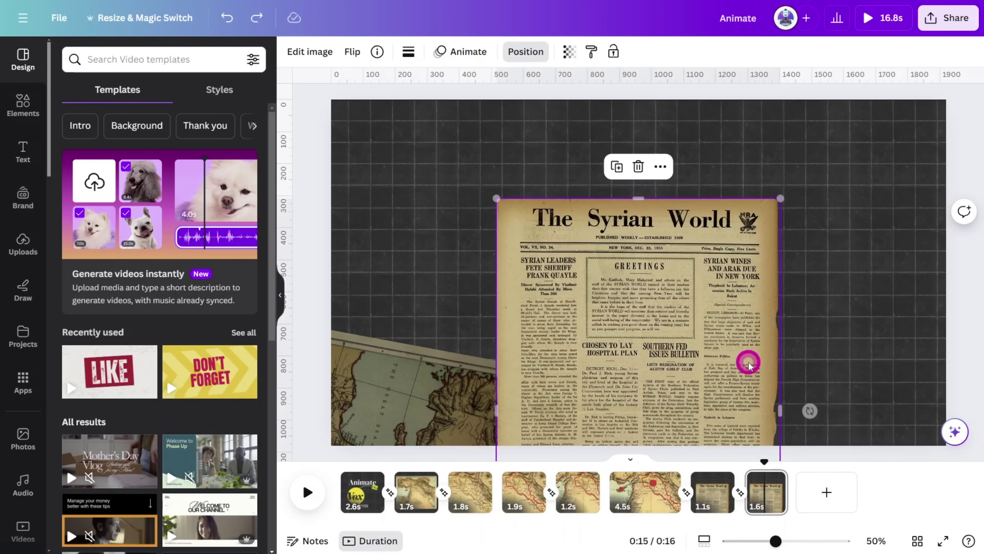
drag(780, 197, 833, 169)
key(space)
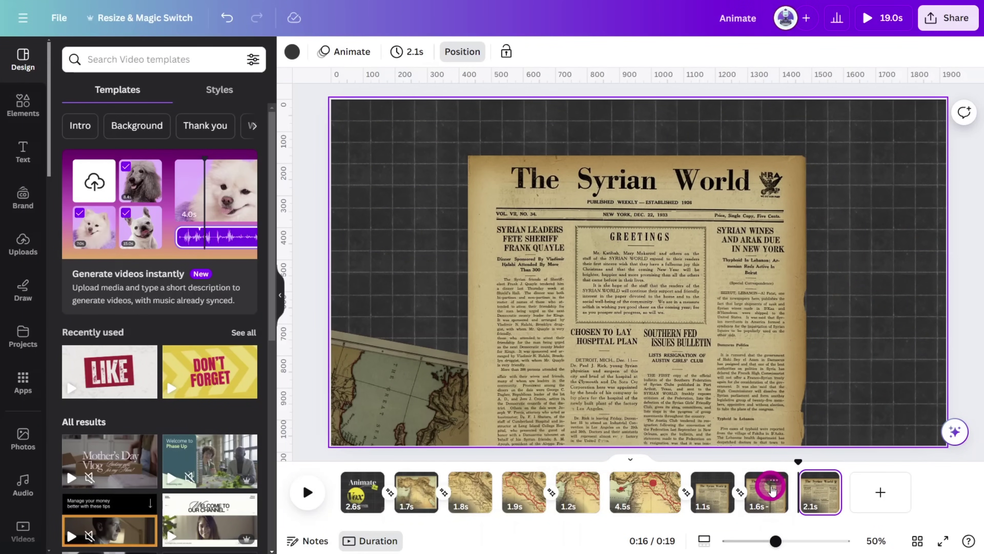
- Separate the title "The Syrian World" from the newspaper with Magic Grab, brush size 21, and undo a test move of it
click(648, 184)
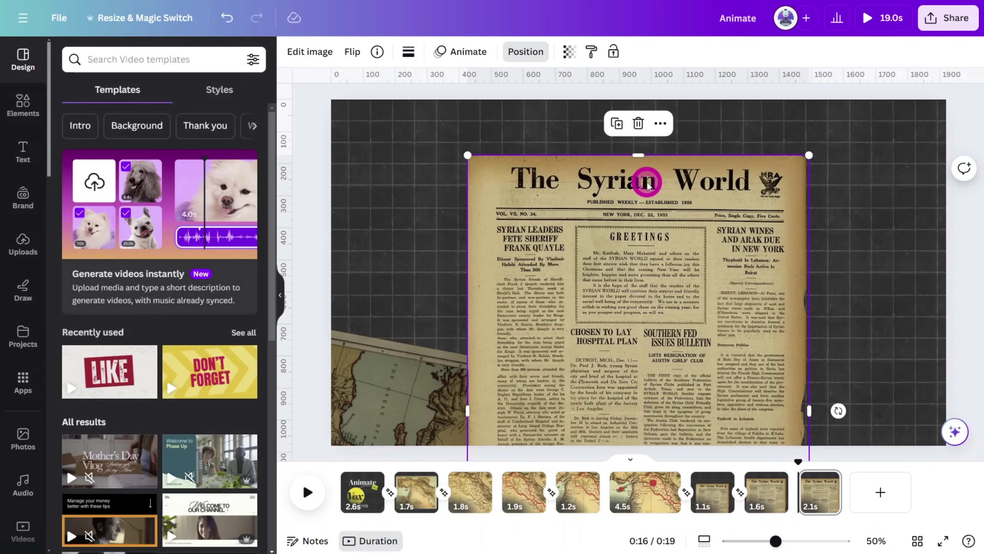
click(315, 57)
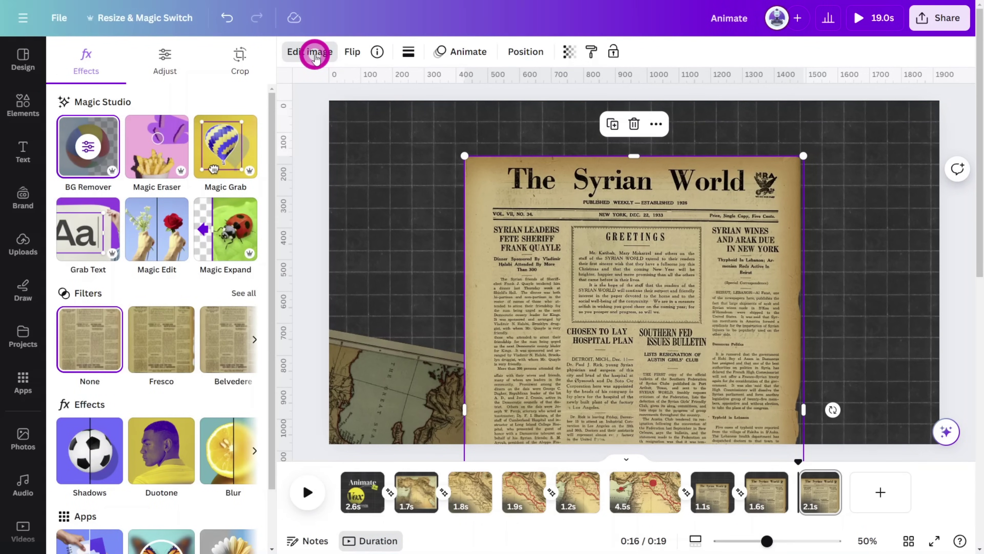
click(229, 153)
click(116, 112)
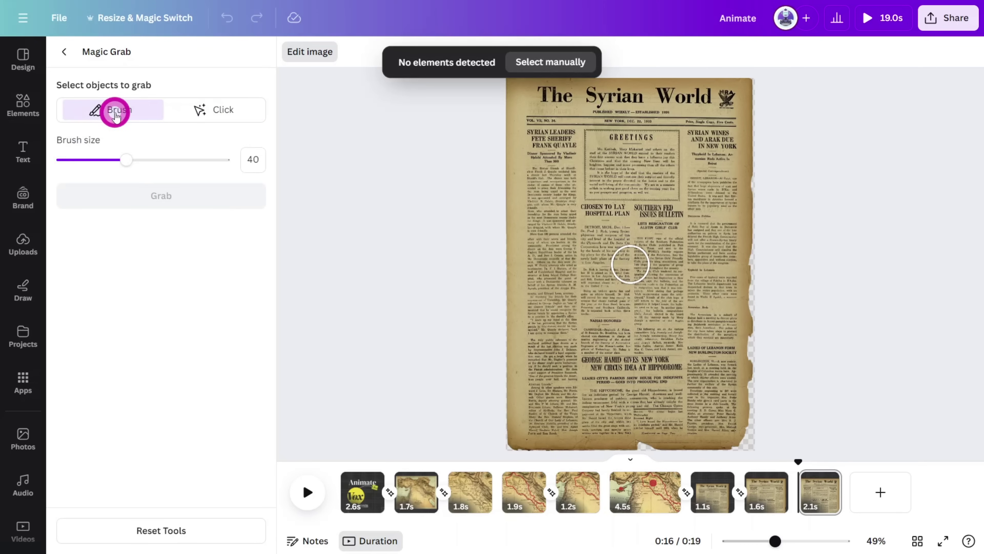
drag(478, 90, 483, 89)
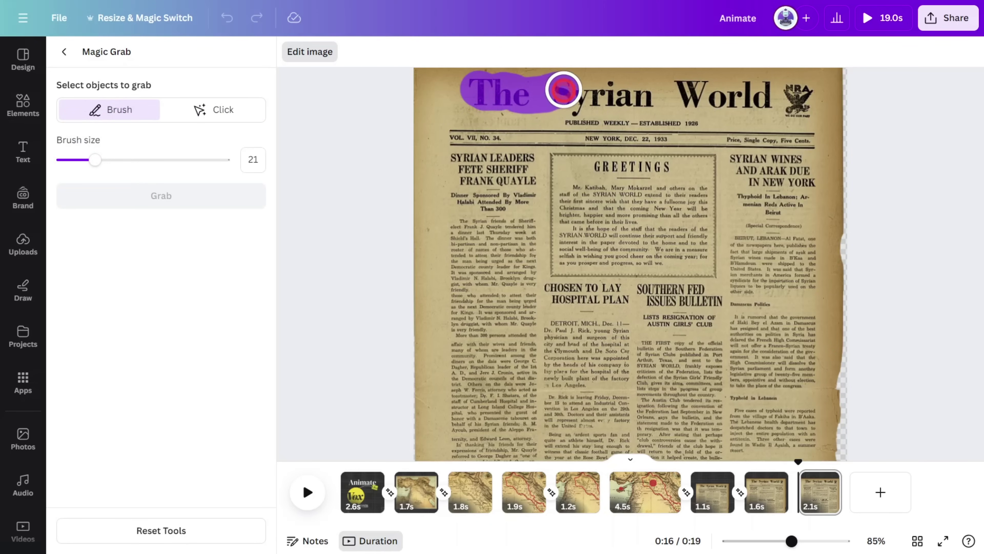
drag(611, 94, 686, 92)
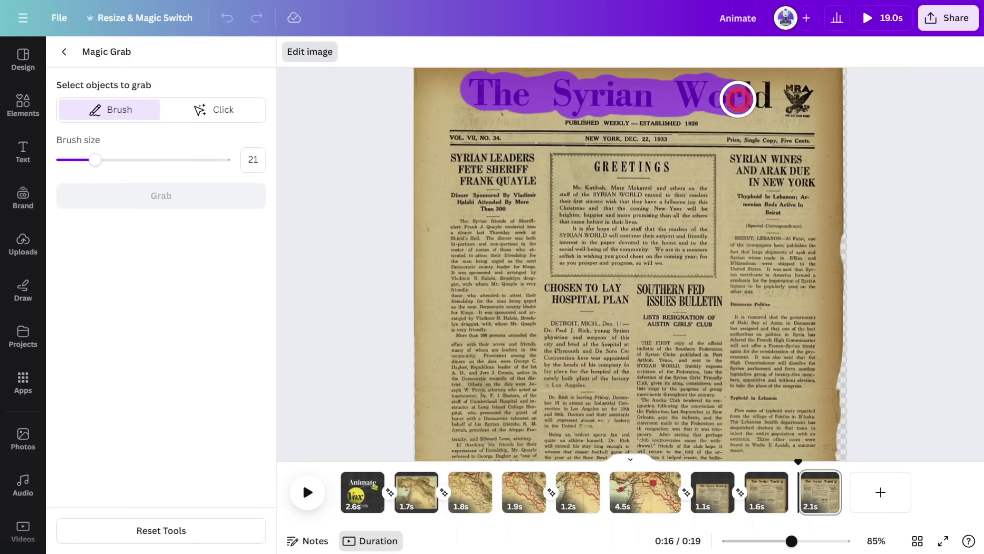
drag(768, 99, 773, 98)
click(193, 198)
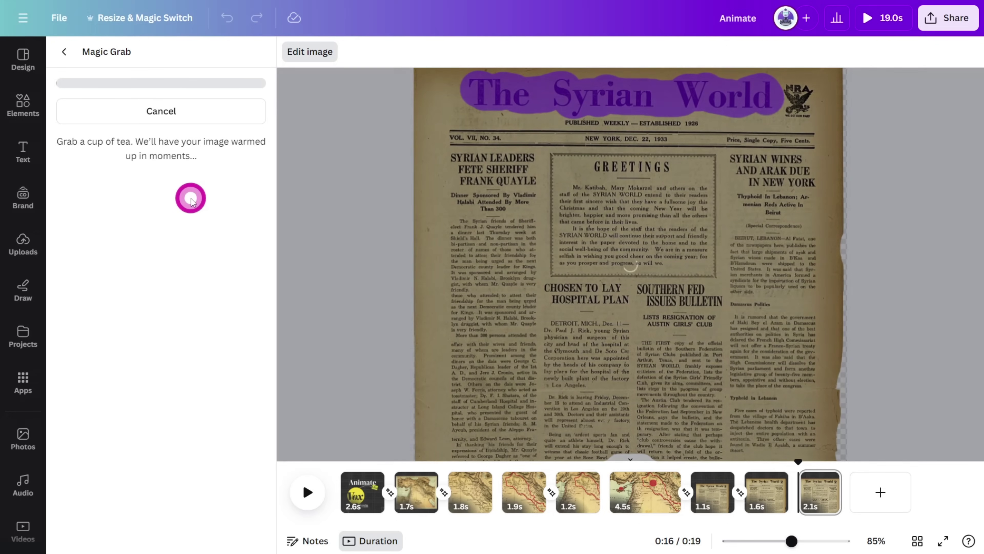
drag(539, 191, 532, 226)
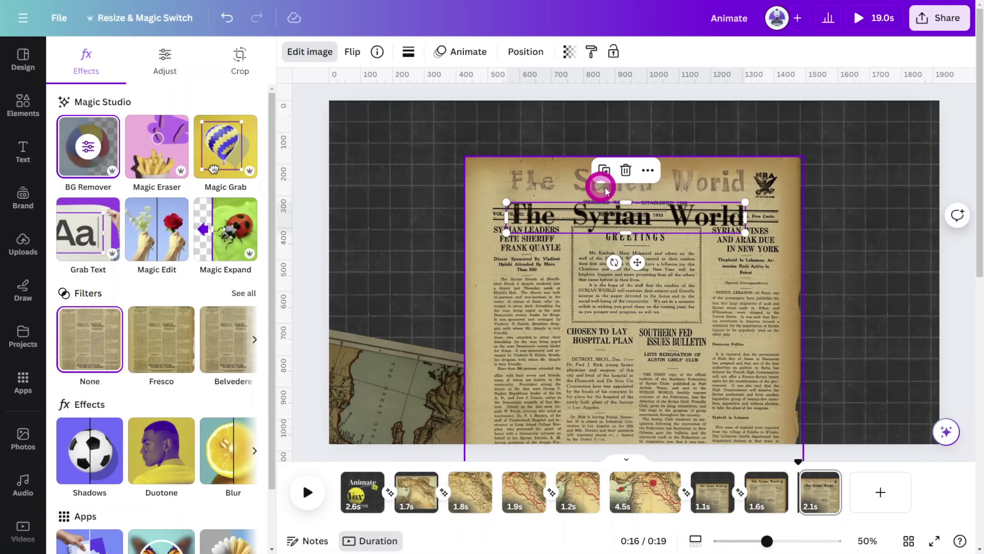
key(ctrl+z)
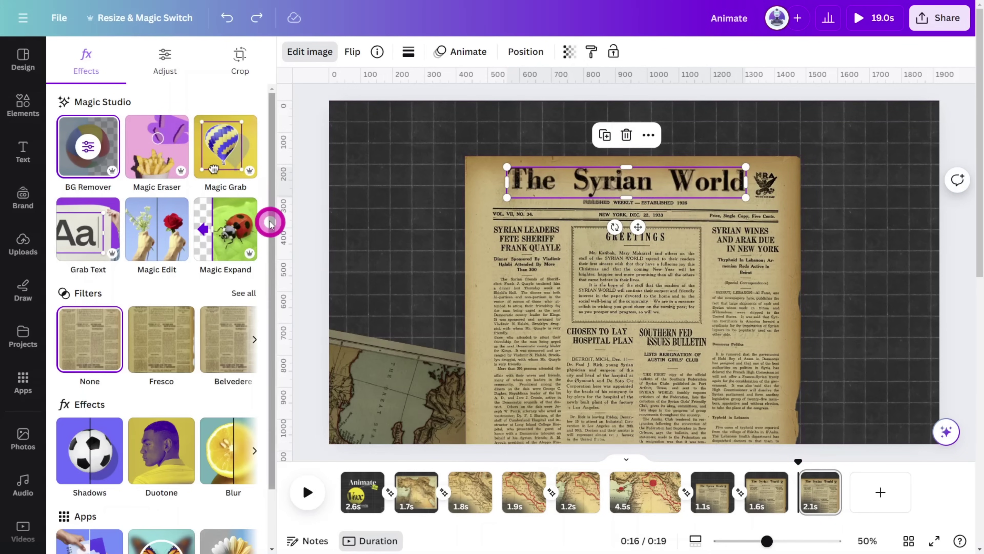
- Erase the title remnants from the newspaper image underneath with Magic Eraser
click(521, 274)
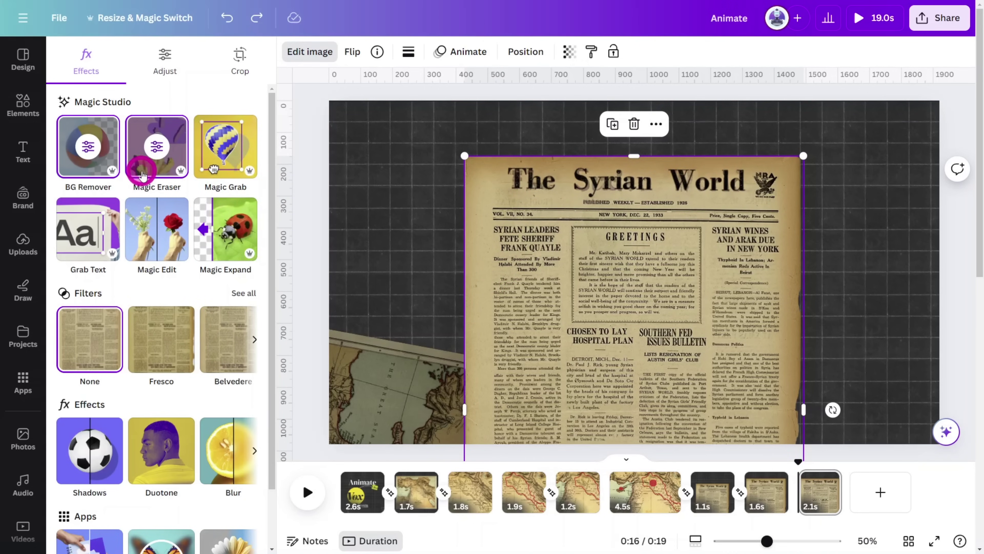
click(154, 159)
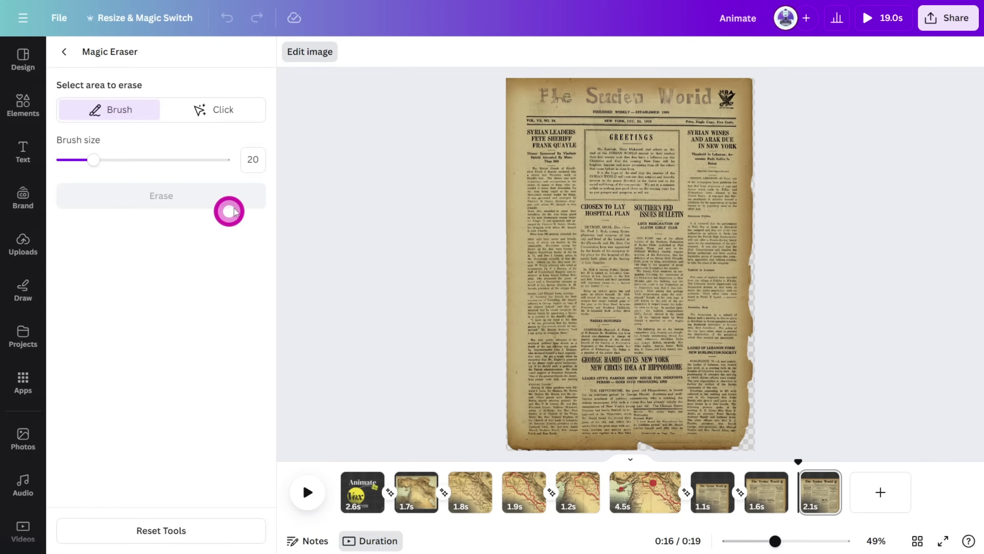
click(170, 196)
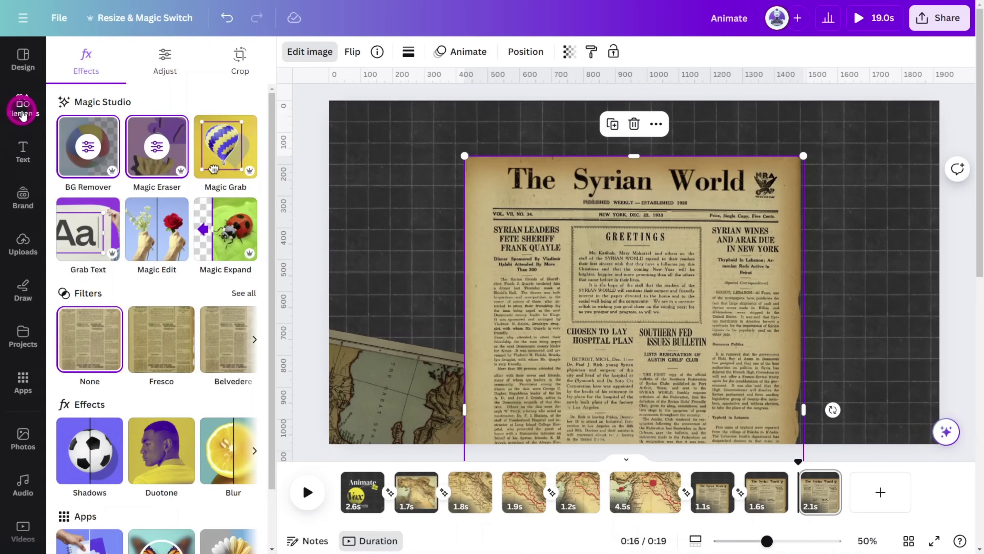
- Add a square shape, colour it yellow, and stretch it into a highlight bar covering the newspaper's title
click(22, 109)
scroll(162, 376, down, 9)
click(80, 333)
click(355, 51)
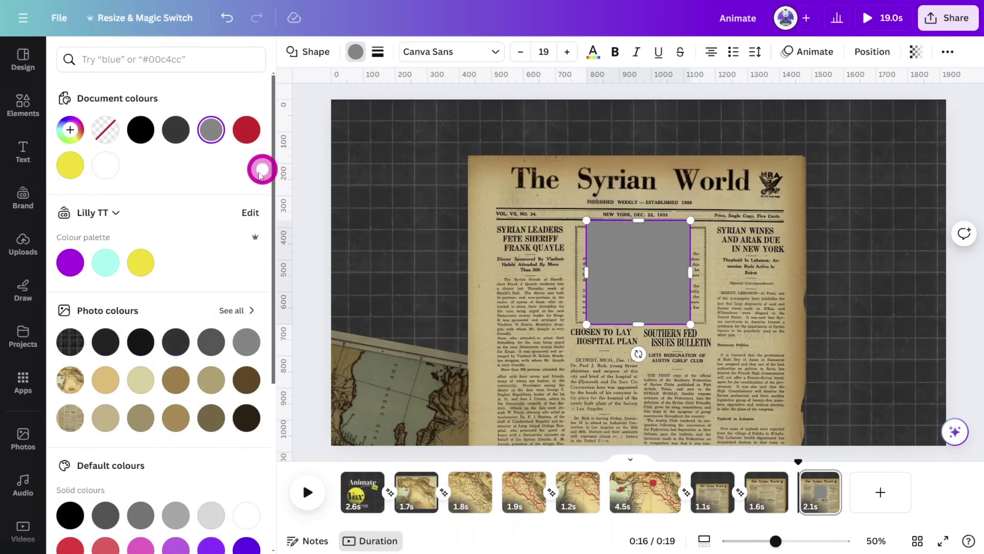
click(70, 165)
drag(638, 324, 527, 156)
scroll(672, 242, up, 5)
click(913, 267)
drag(451, 174, 450, 179)
drag(539, 153, 808, 160)
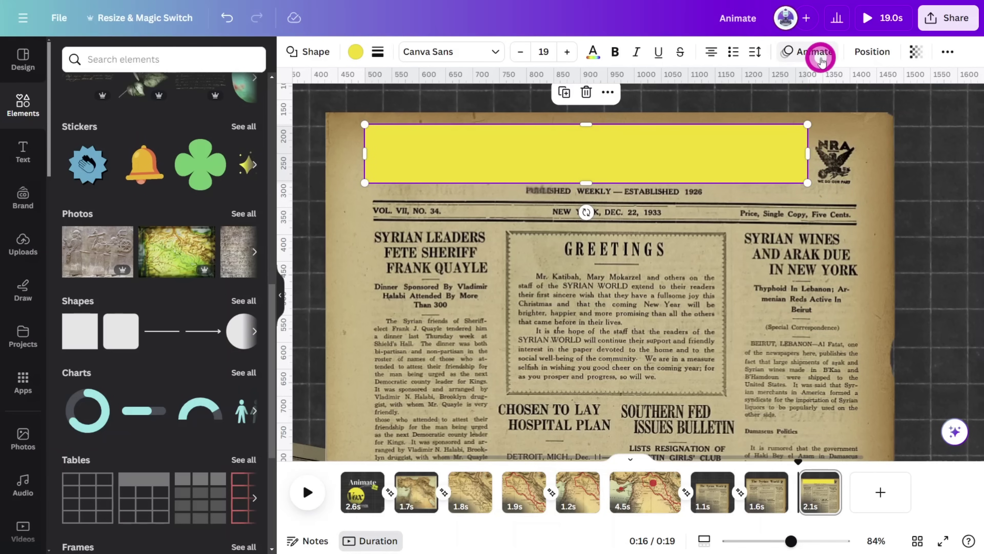
- Give the yellow bar a slowed-down Wipe animation on enter and place its layer beneath the "The Syrian World" title
click(814, 52)
click(161, 363)
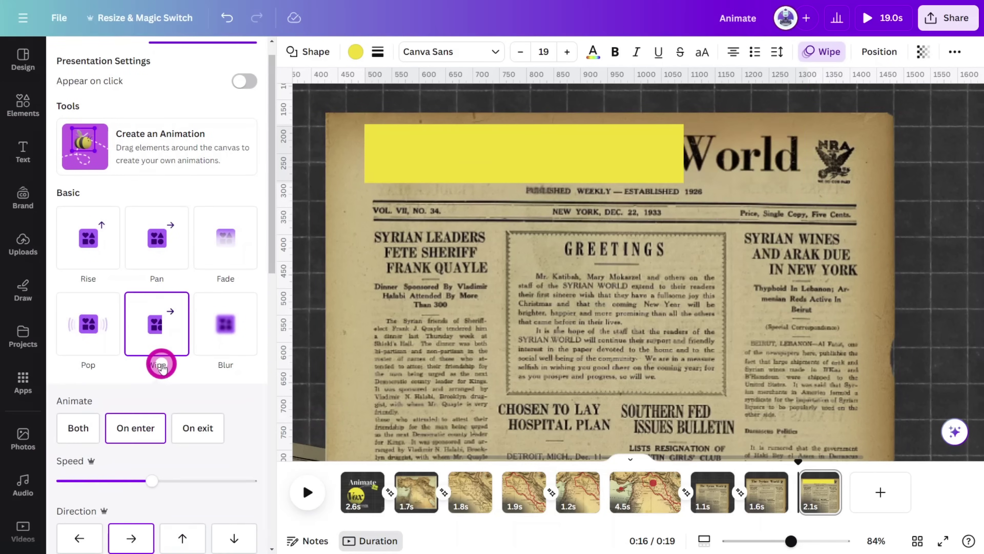
drag(90, 481, 77, 481)
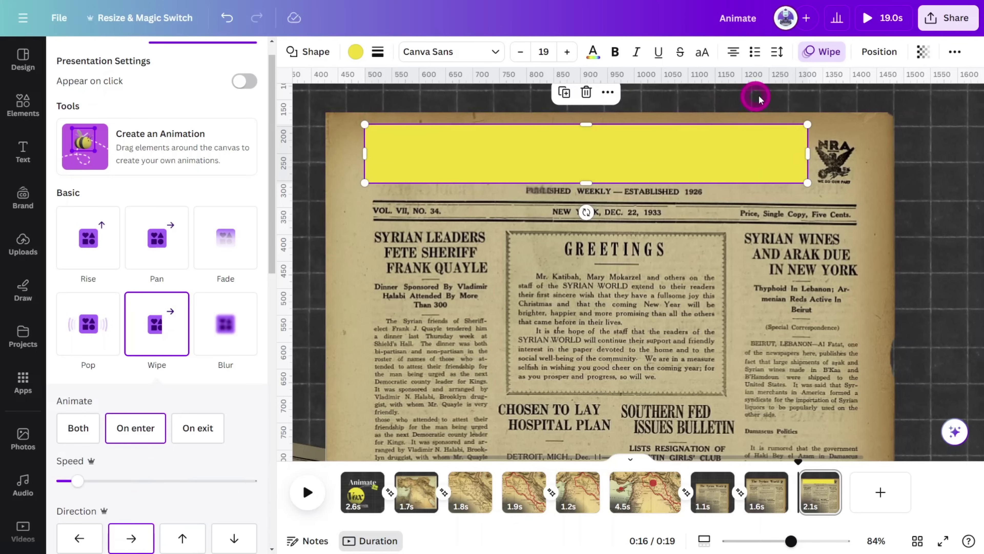
click(881, 53)
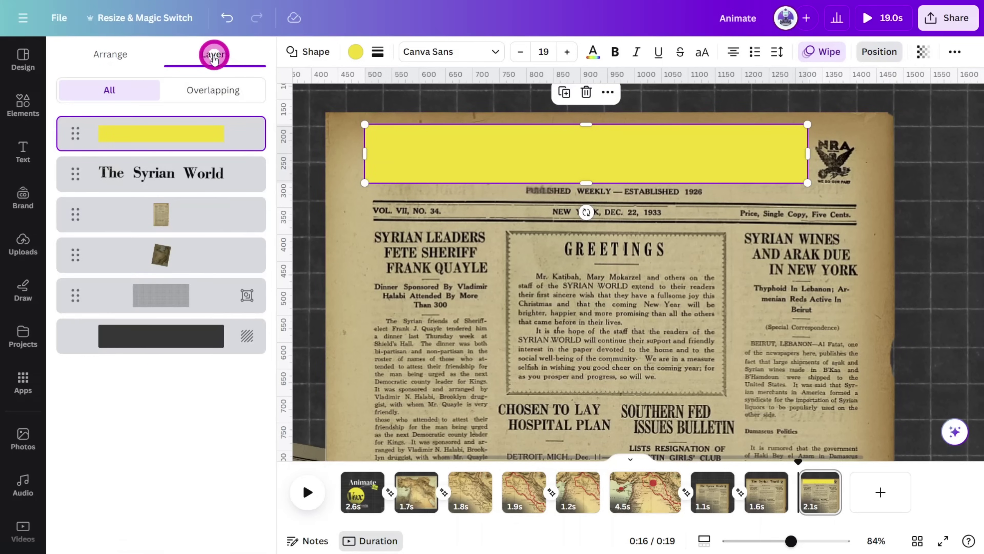
drag(185, 142, 190, 195)
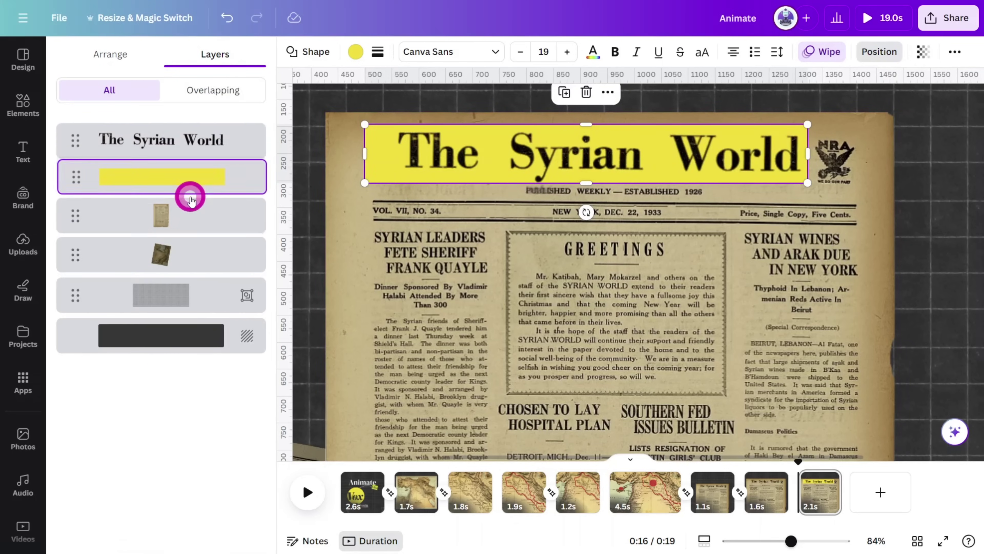
- Duplicate the highlighted newspaper page and group the title, yellow bar and newspaper on the copy
click(819, 503)
key(ctrl+d)
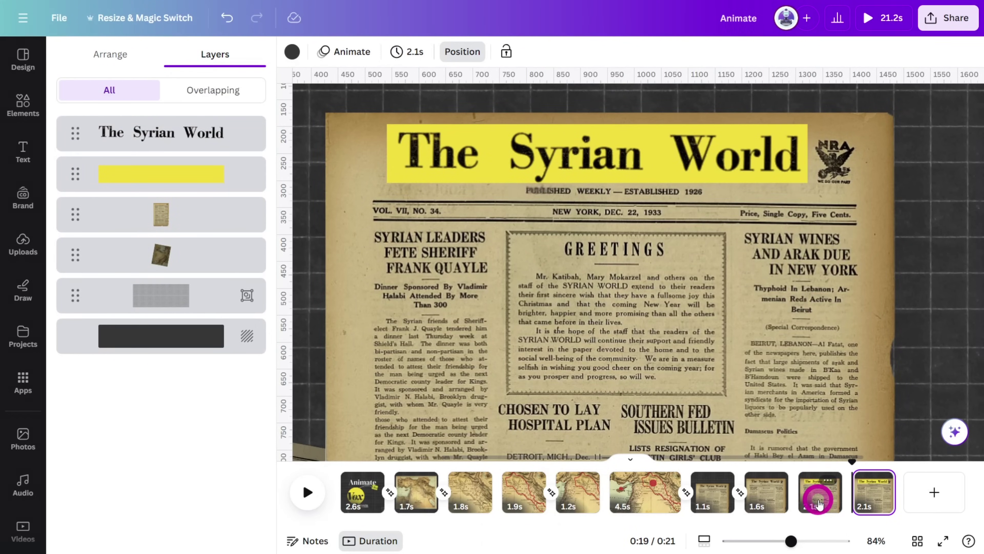
click(204, 144)
shift+click(207, 171)
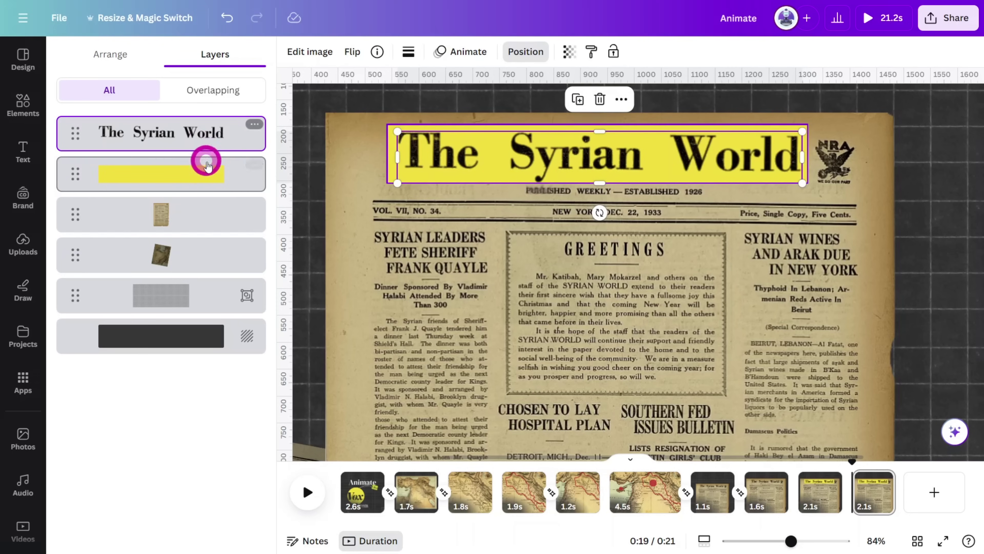
shift+click(205, 214)
right_click(205, 214)
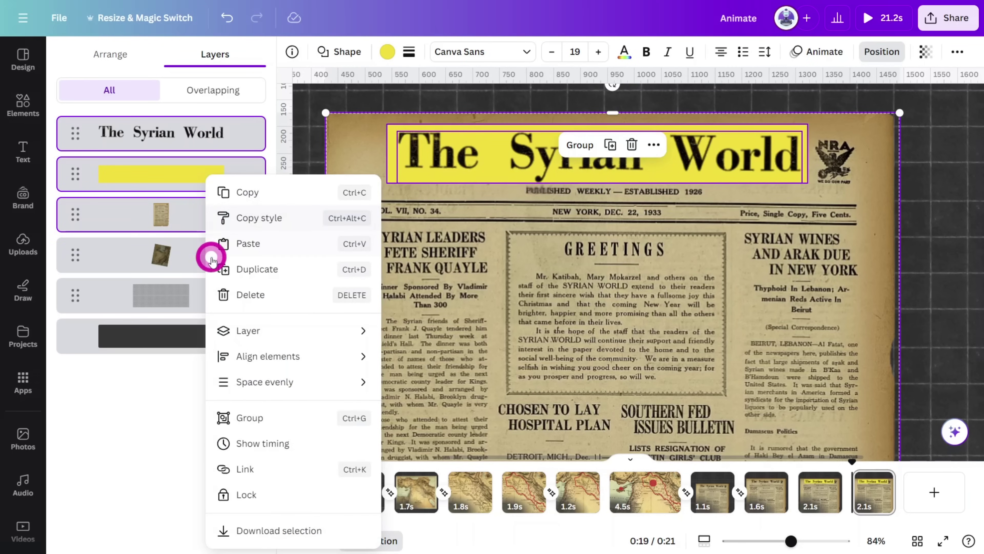
click(260, 417)
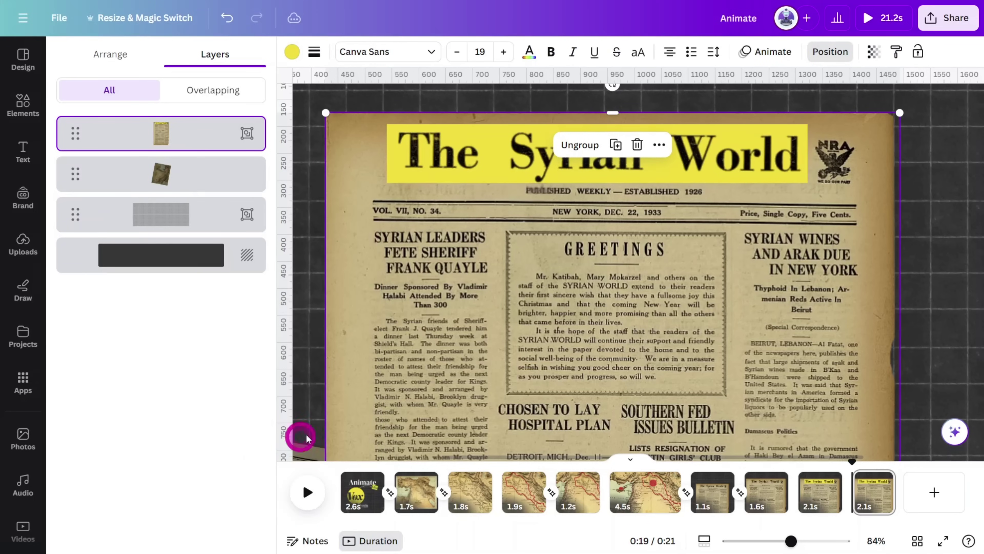
click(874, 500)
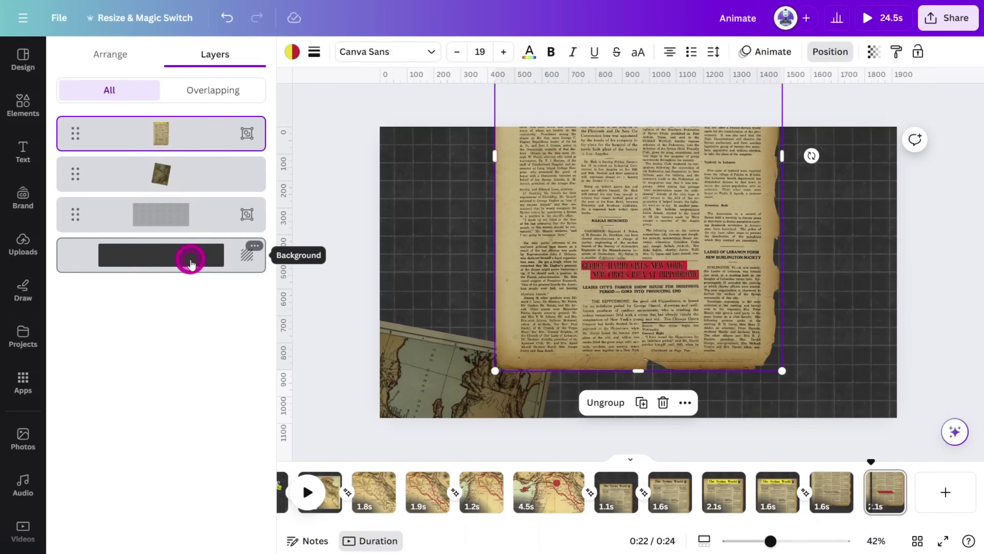
- Duplicate the page with the red highlight, rotate the newspaper group diagonally, and place it partly off the copy's lower-right corner
click(887, 493)
key(ctrl+d)
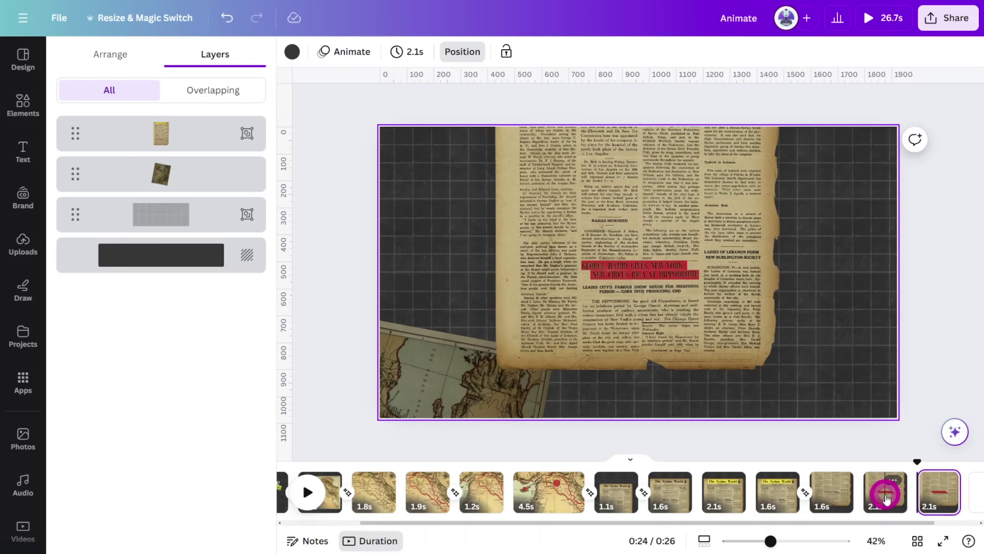
scroll(699, 302, down, 3)
click(703, 309)
drag(771, 190, 758, 69)
drag(704, 277, 746, 514)
drag(786, 423, 802, 351)
- Set the rotated newspaper image's brightness to -100
click(312, 53)
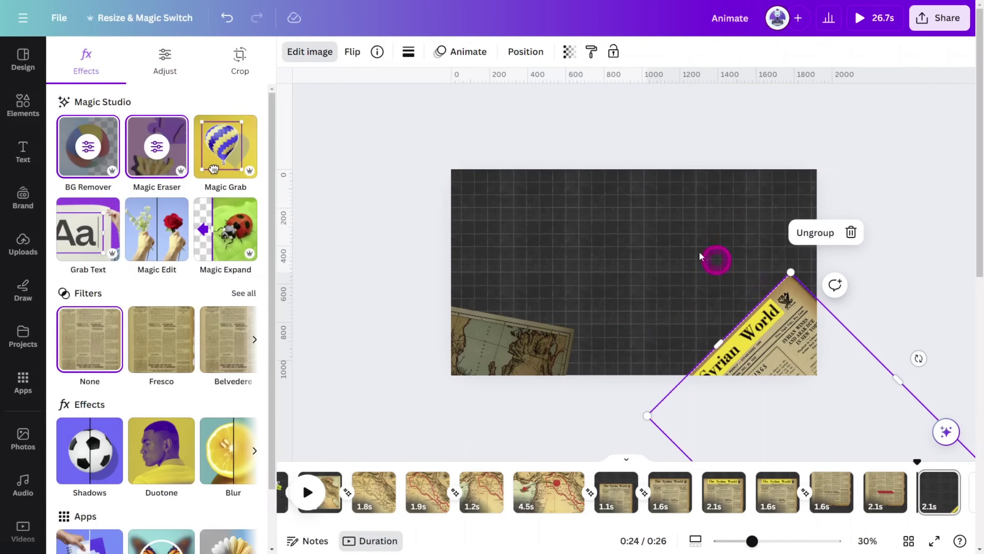
click(165, 62)
drag(138, 373, 20, 368)
- Set the transparency of the yellow highlight bar in the rotated newspaper group to 15
click(765, 317)
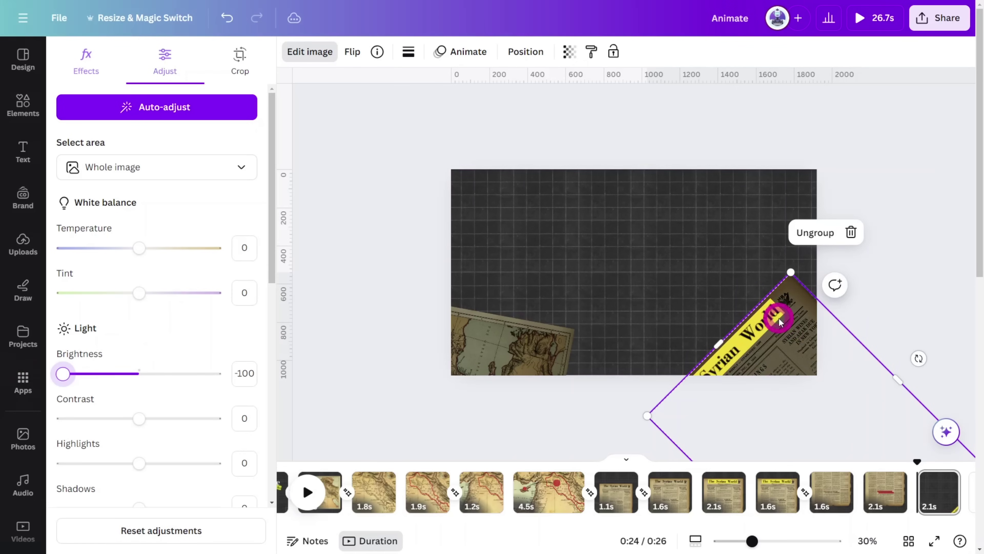
scroll(729, 298, up, 5)
click(795, 272)
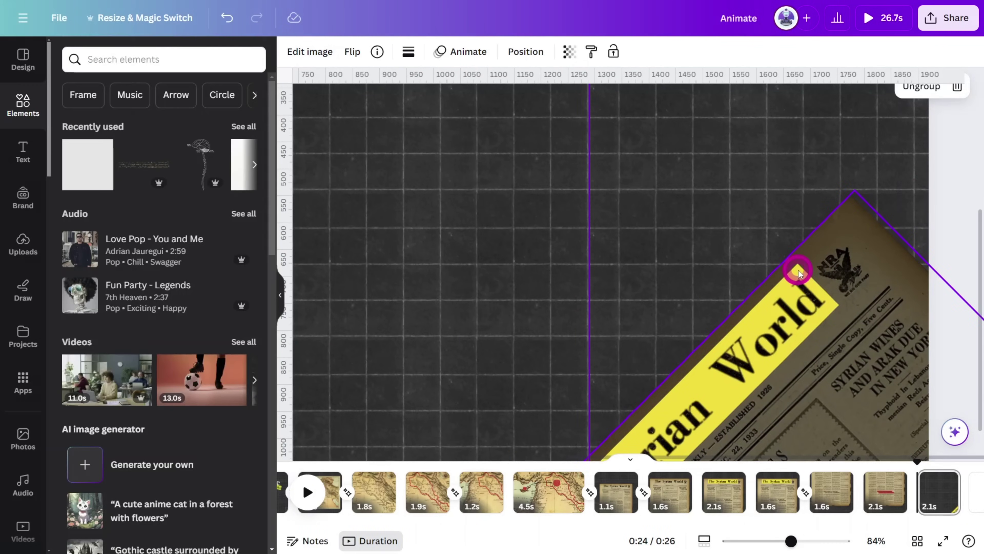
click(920, 56)
drag(881, 103, 818, 109)
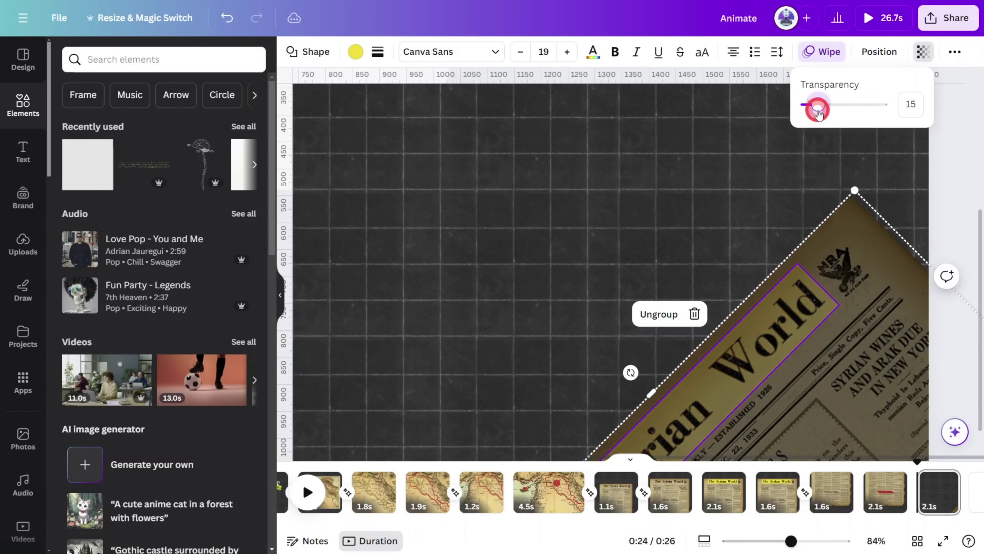
- Search the photos for "OLD TREASURE MAP" and add the blank parchment with torn edges to the page
click(747, 210)
scroll(744, 209, down, 5)
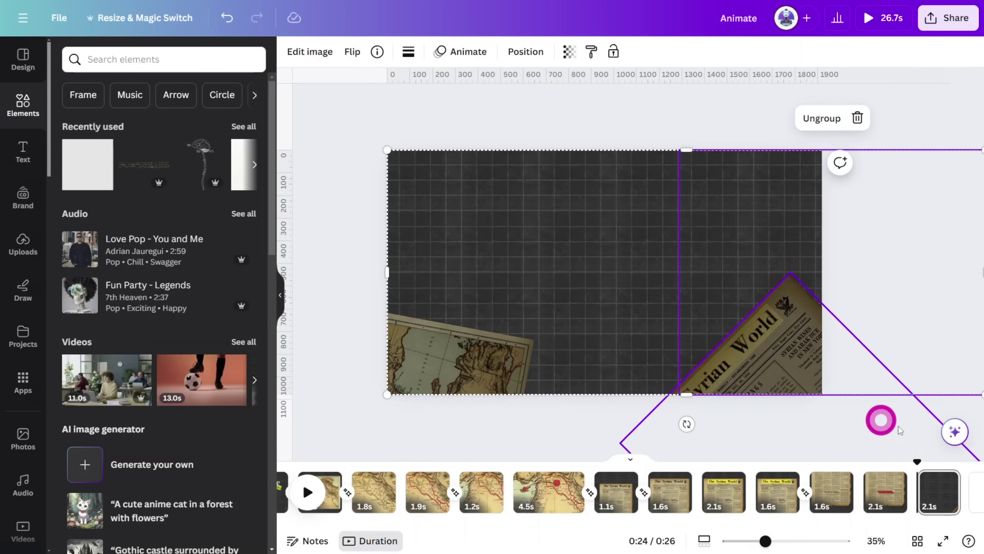
click(924, 318)
click(22, 438)
text(OLD)
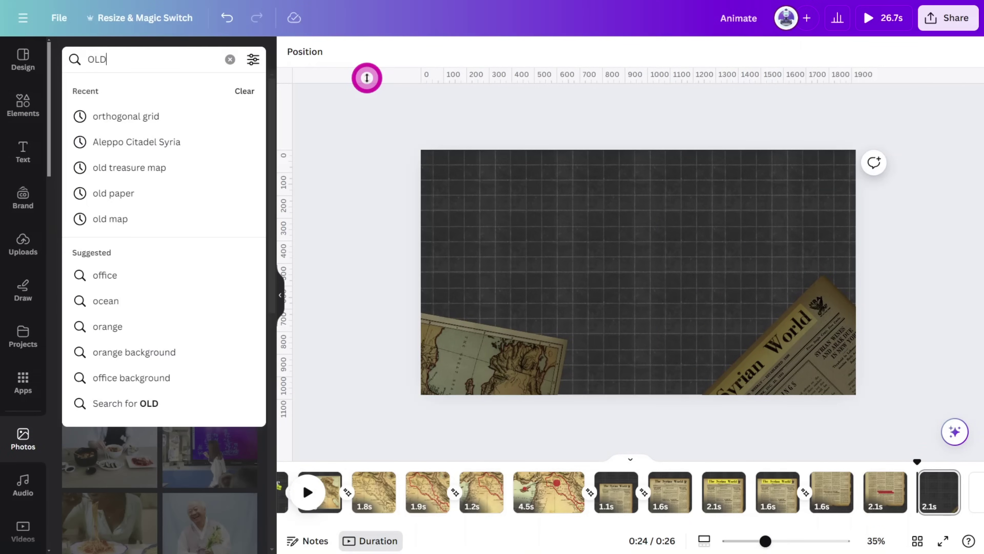
text( TREASURE MAP)
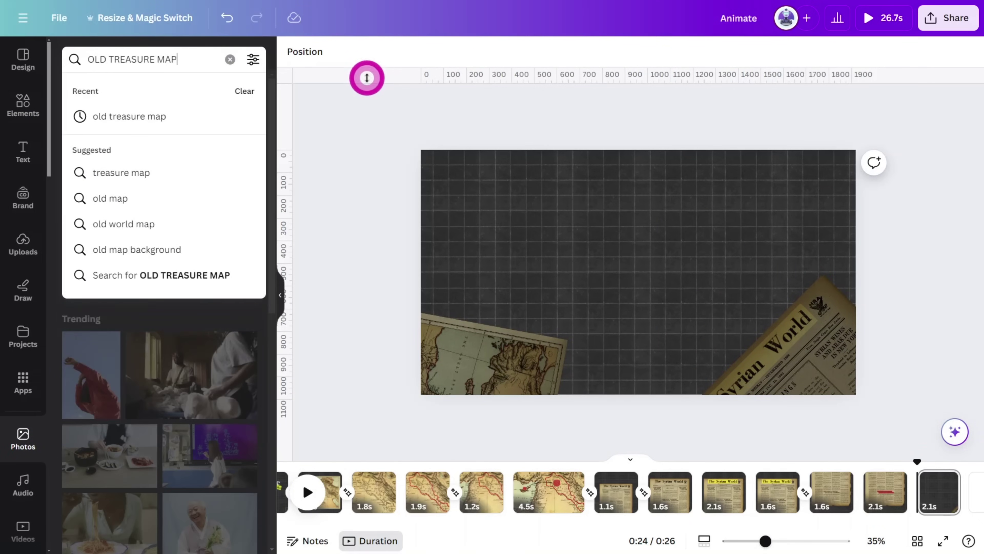
key(Return)
click(125, 152)
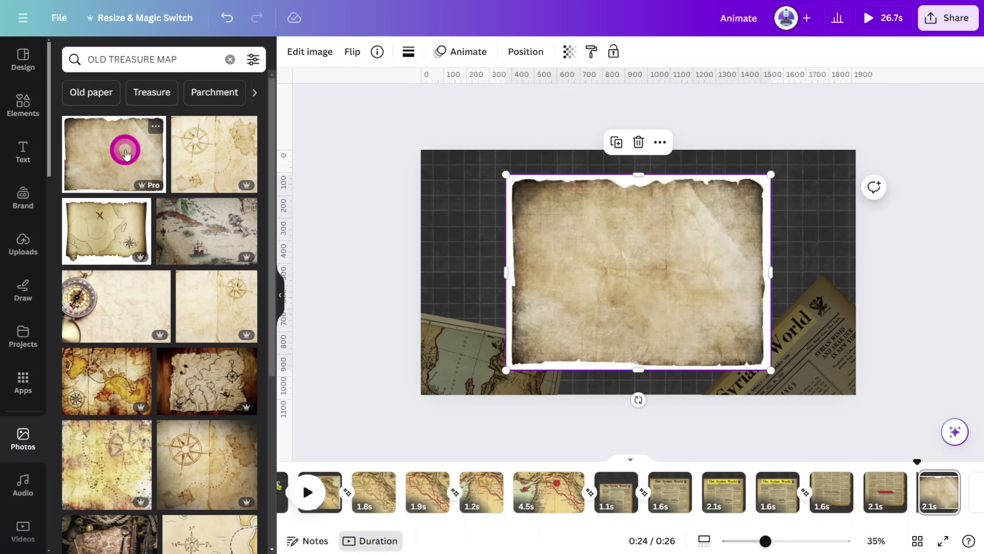
- Remove the parchment photo's white background and give it an upward Rise animation on enter at reduced speed
click(321, 52)
click(84, 153)
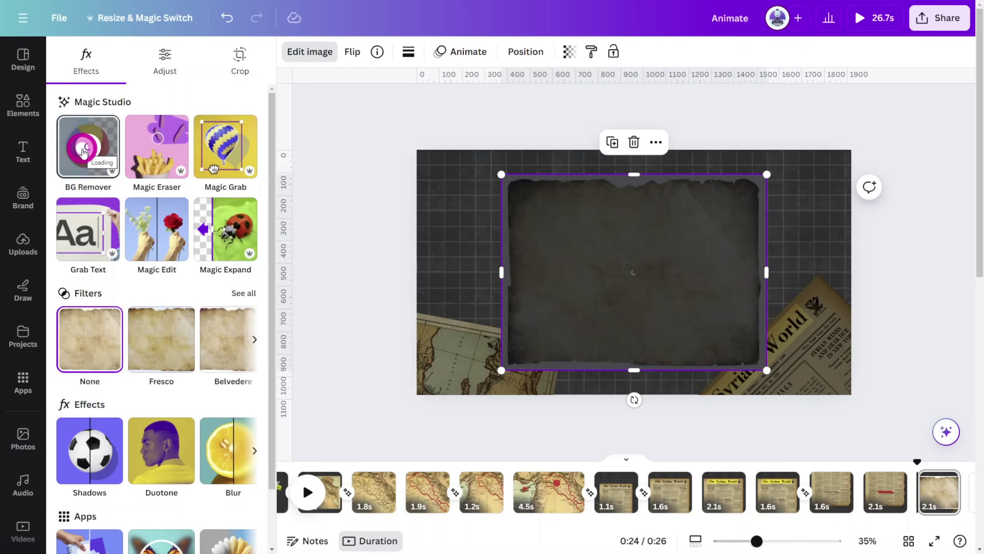
click(461, 53)
click(103, 295)
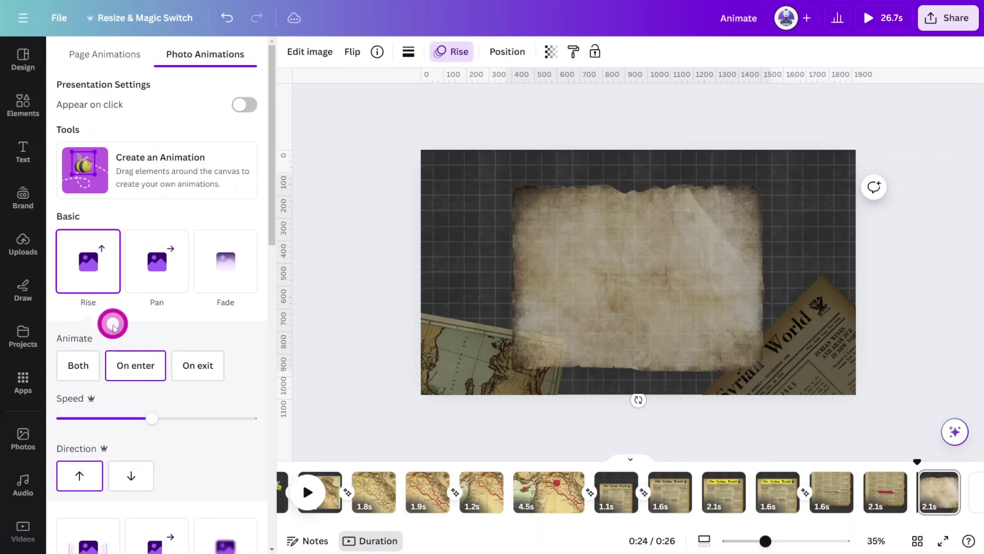
drag(149, 417, 108, 416)
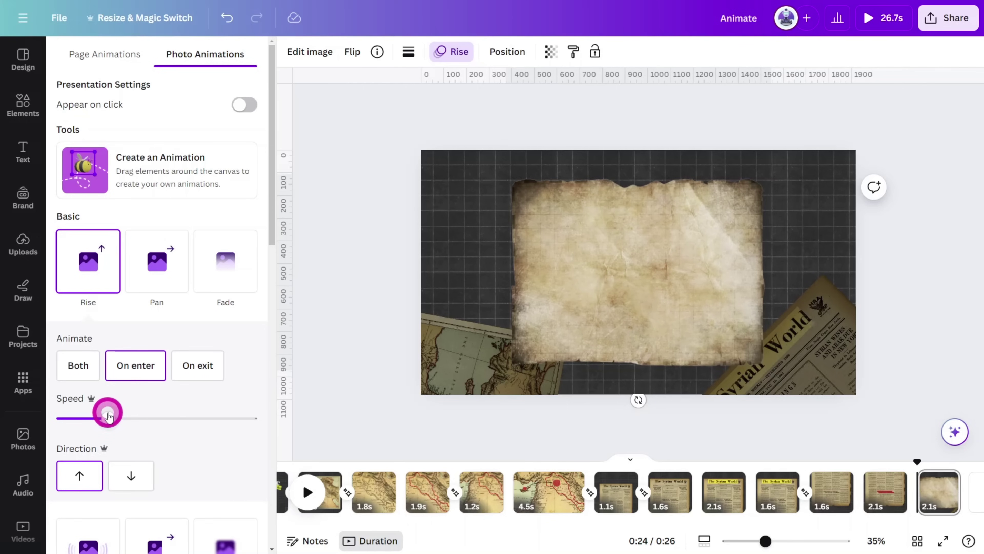
- Add a heading in Times New Roman reading "Population Growth" over the parchment
click(23, 151)
click(96, 209)
click(335, 51)
click(189, 92)
text(TIME)
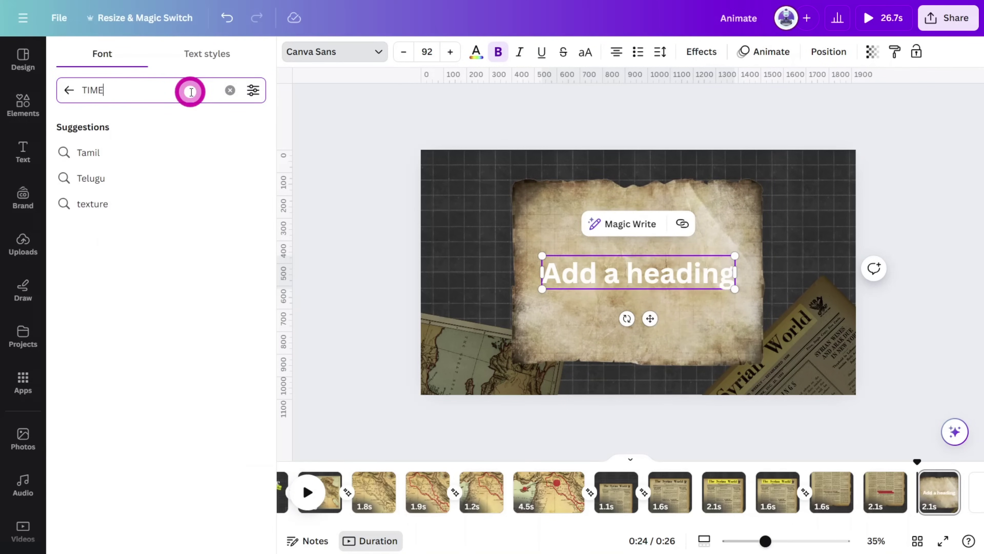
key(Return)
click(153, 158)
click(627, 280)
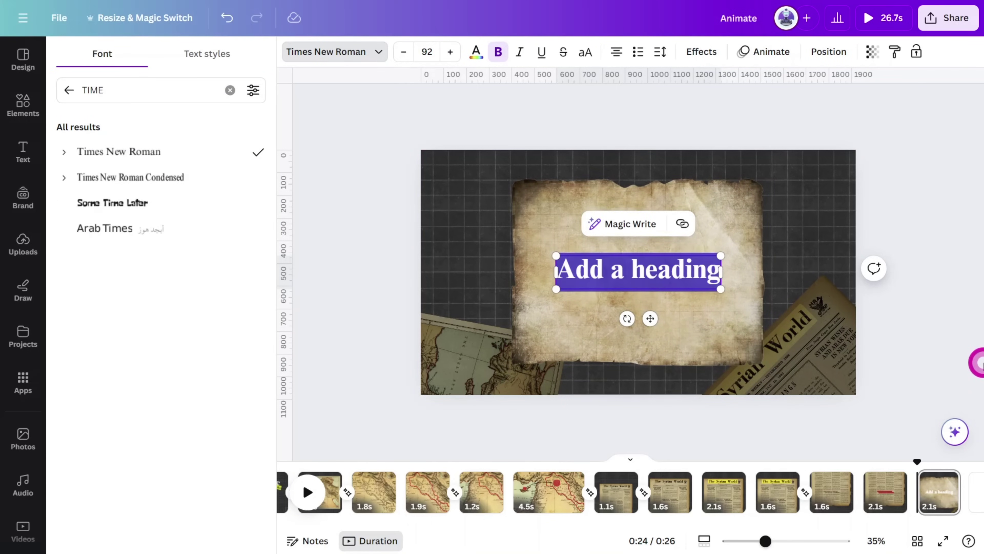
text(Population G)
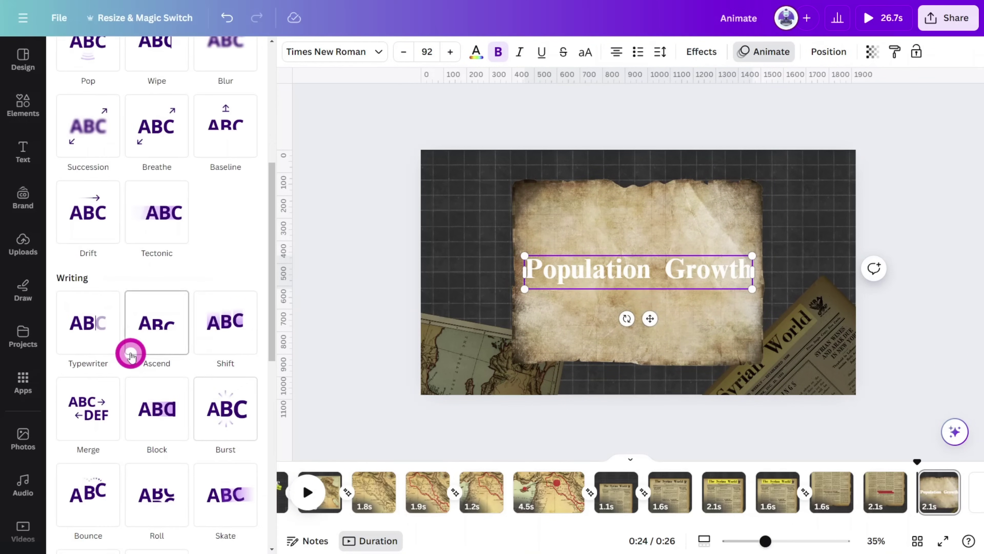
- Give the heading a Typewriter animation and dark grey colour, and scale it to font size 58.3 at the parchment's upper edge
click(99, 336)
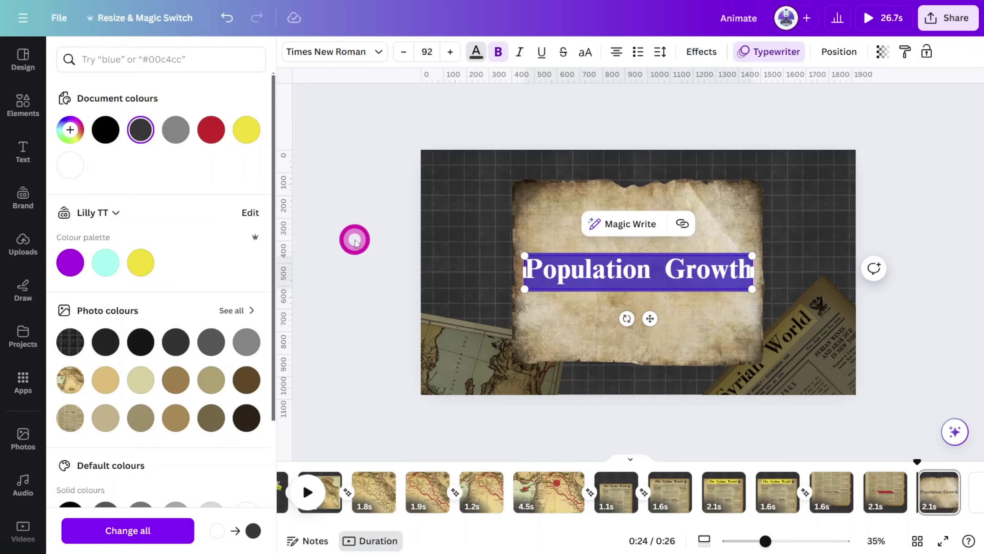
drag(752, 289, 721, 281)
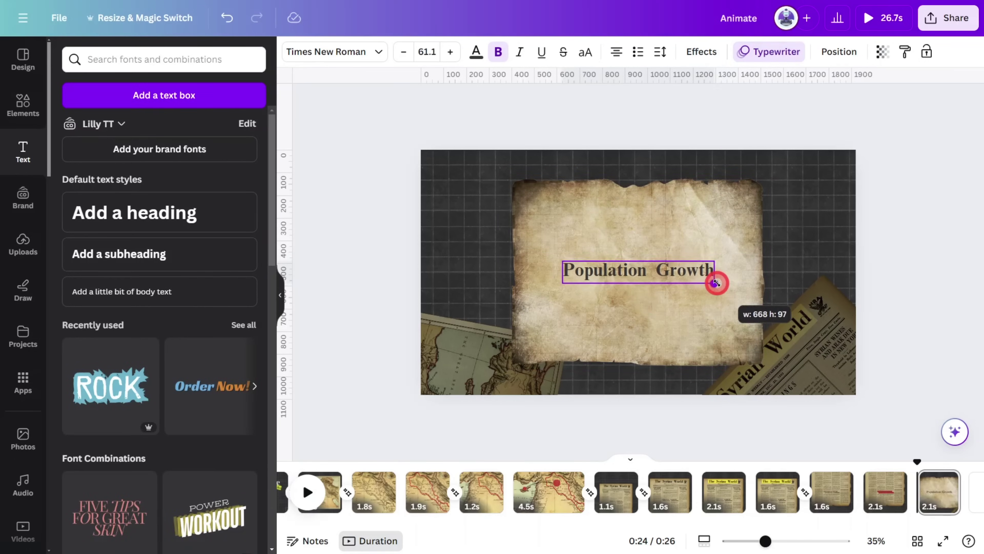
drag(663, 267, 663, 204)
- Insert a single-series line chart from the Charts app and resize it to fit on the parchment below the heading
click(13, 381)
click(66, 57)
text(charts)
key(Return)
click(68, 100)
click(82, 218)
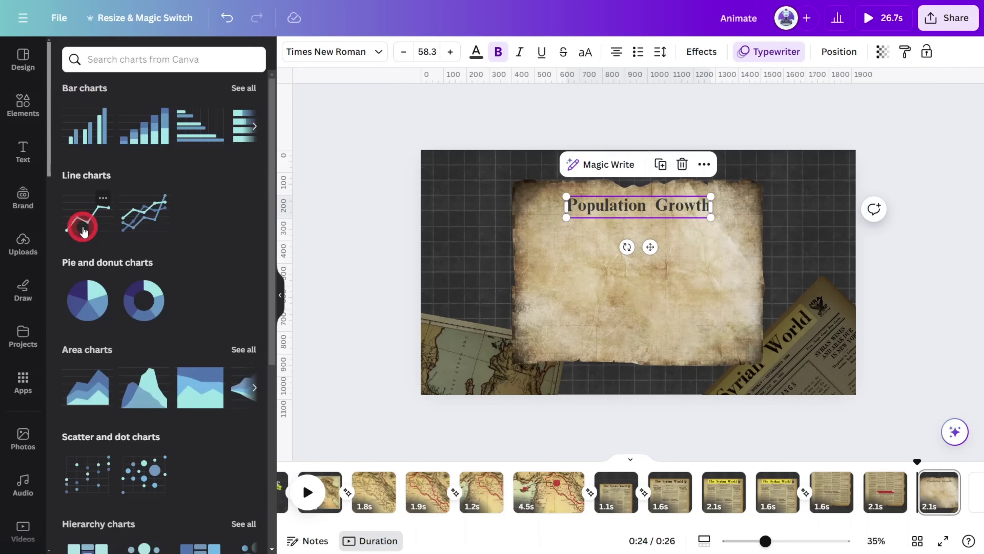
drag(626, 178, 627, 218)
drag(730, 295, 753, 295)
drag(643, 373, 643, 351)
- Colour the chart's line and text dark grey and set round markers to size 21
click(331, 52)
click(141, 133)
click(622, 52)
click(141, 132)
click(362, 52)
click(384, 52)
click(409, 140)
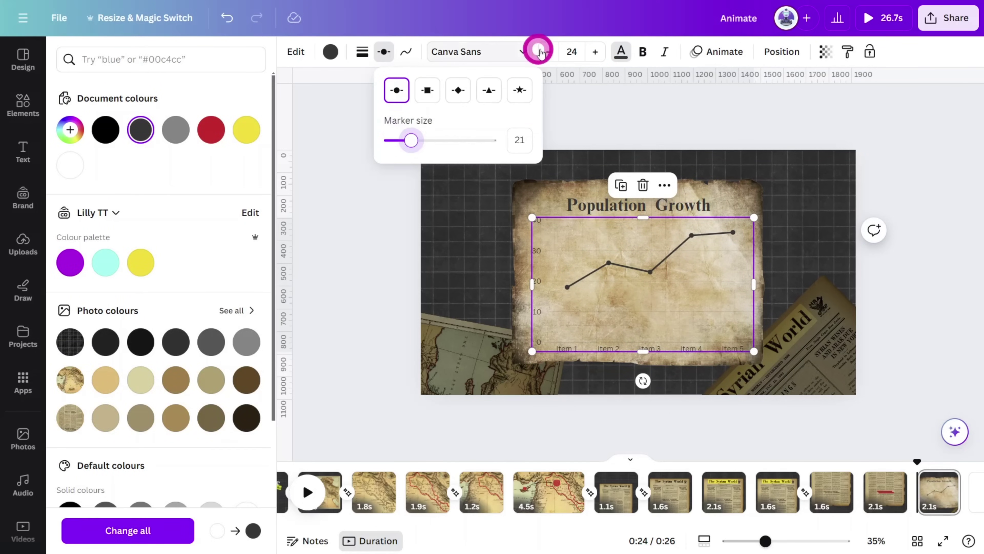
- Set the chart's text to bold Times New Roman
click(509, 54)
click(159, 151)
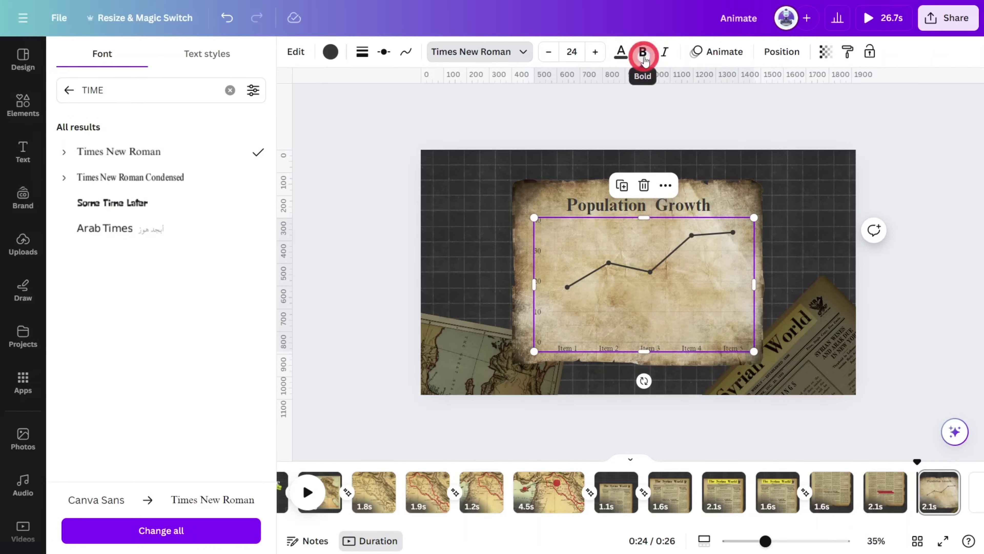
click(392, 209)
- Label the chart's five data points 1960, 1970, 1980, 1990 and 2000
double_click(630, 321)
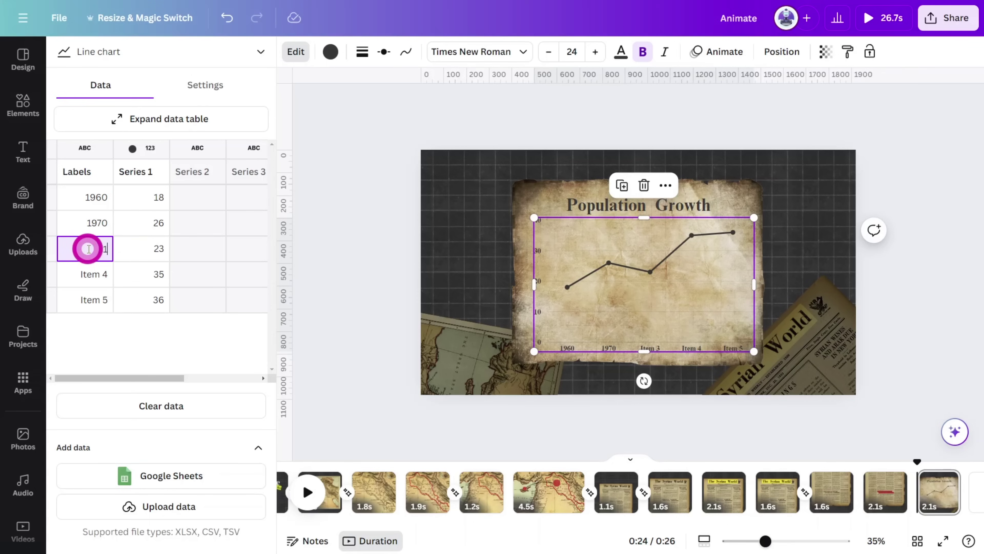
text(1990)
click(90, 300)
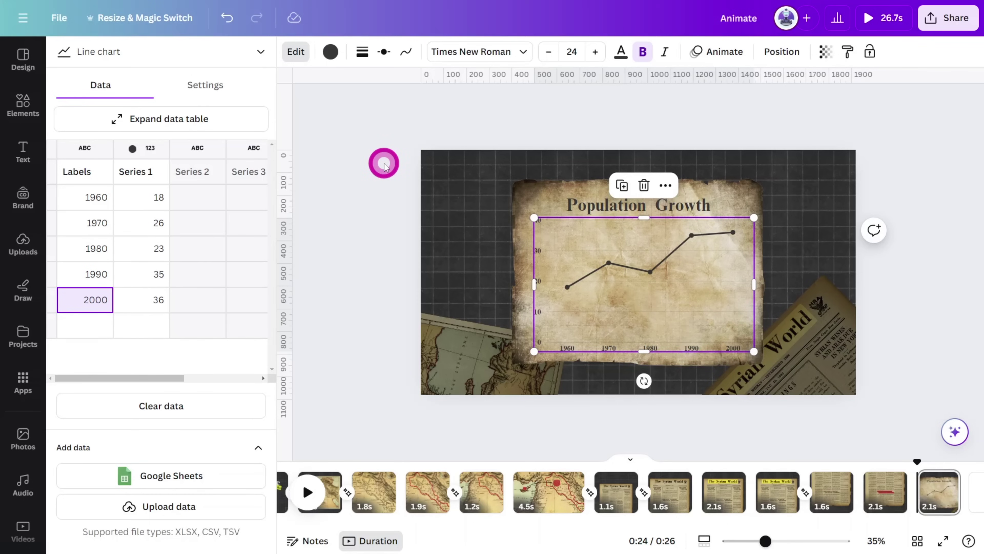
- Set the red-highlight page to 1.6 s and the chart page to 4.5 s, and show the parchment's element timing
scroll(905, 492, down, 2)
drag(905, 492, 836, 493)
right_click(754, 201)
click(804, 370)
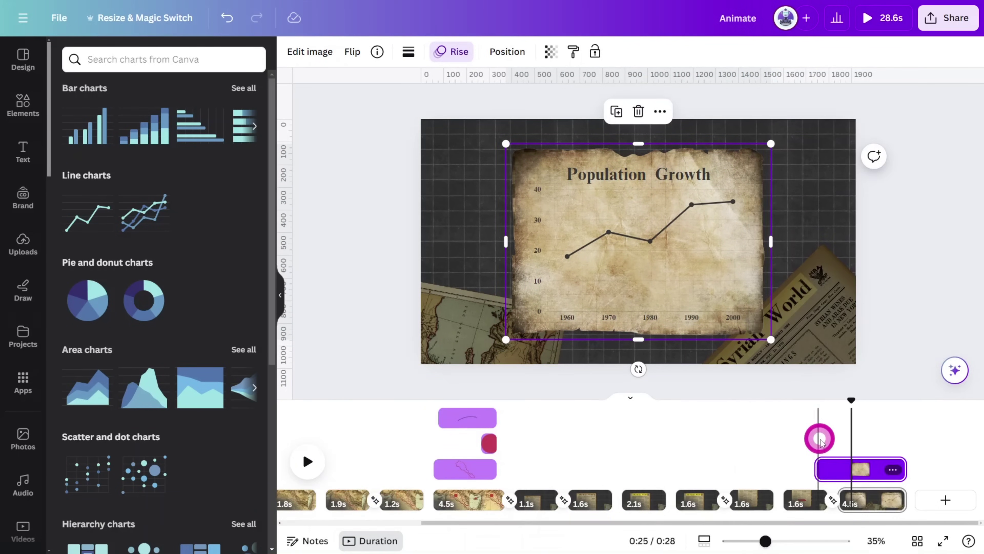
- Delay the starts of the parchment, line chart and heading on the timeline, with the heading starting last
drag(821, 468, 849, 466)
scroll(850, 469, up, 5)
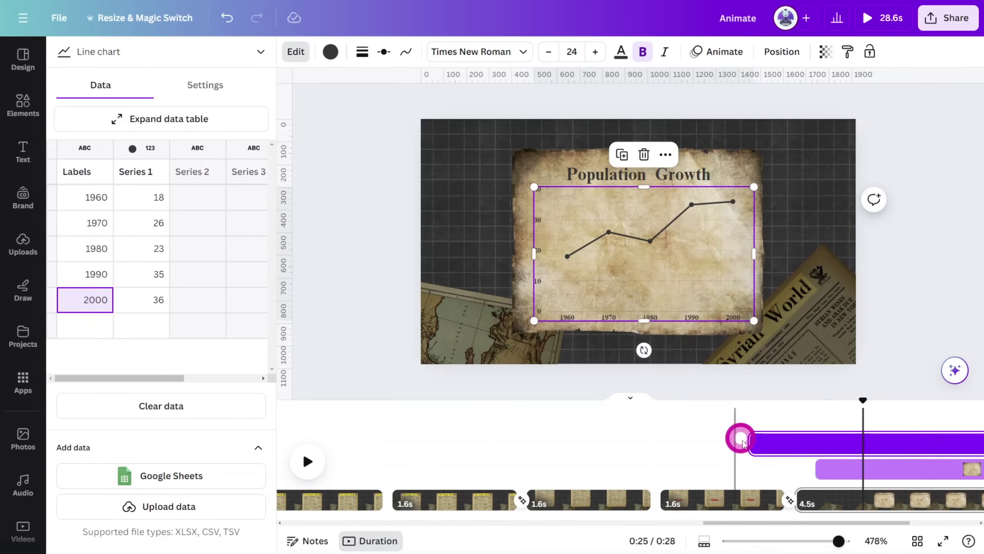
drag(740, 435, 805, 436)
click(770, 403)
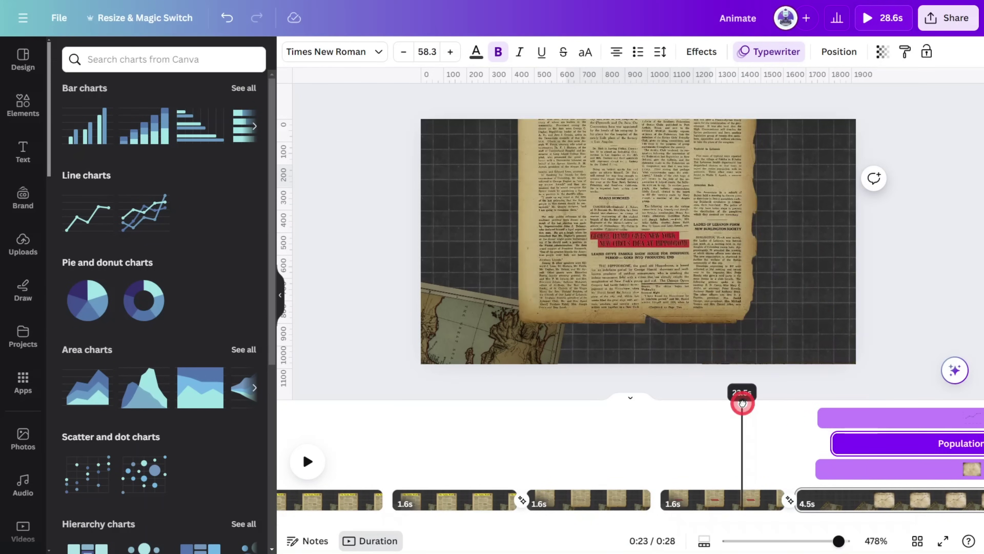
- Duplicate the chart page, then rotate the parchment, chart and heading together and place them partly off the copy's upper-right corner
click(631, 540)
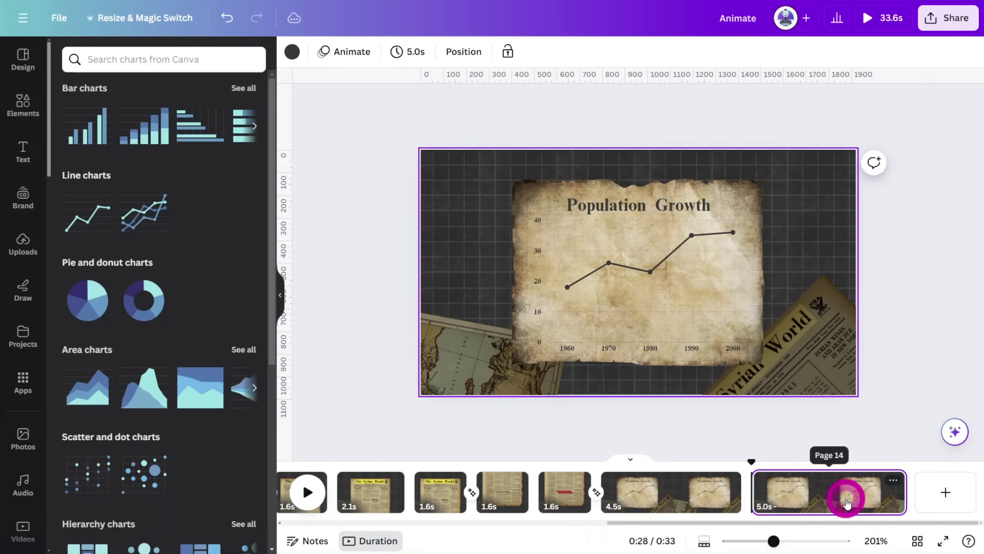
click(656, 285)
shift+click(688, 209)
shift+click(727, 193)
drag(642, 398, 471, 319)
drag(638, 324, 912, 255)
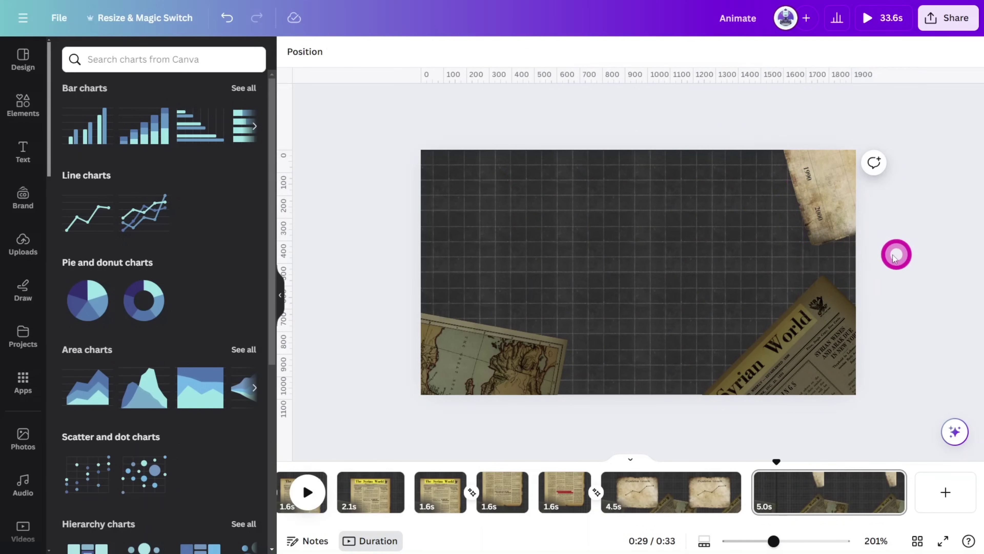
- Open the image adjustment settings for the rotated parchment
click(287, 50)
click(153, 57)
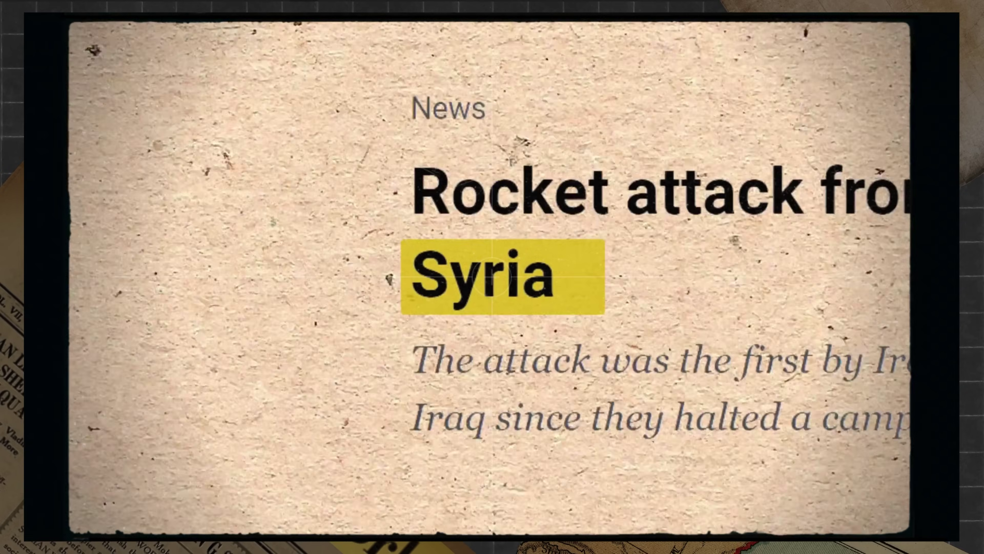
- Create a blank Video design and search the video library for an old paper texture
click(893, 30)
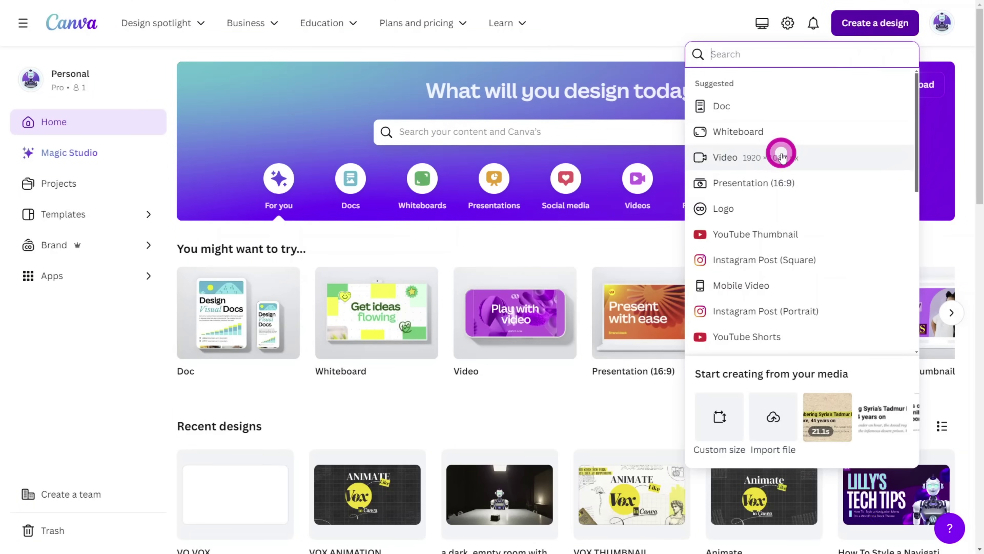
click(781, 156)
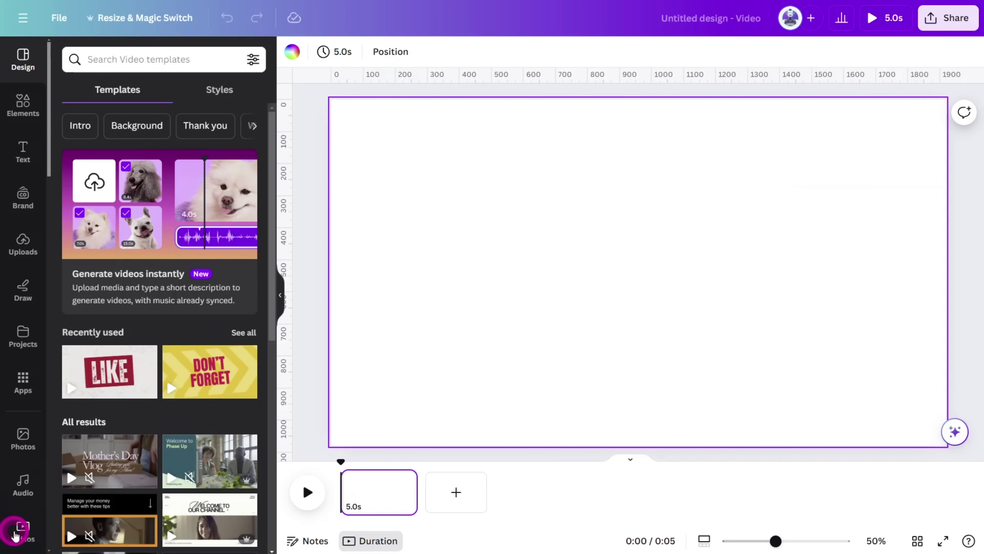
click(14, 533)
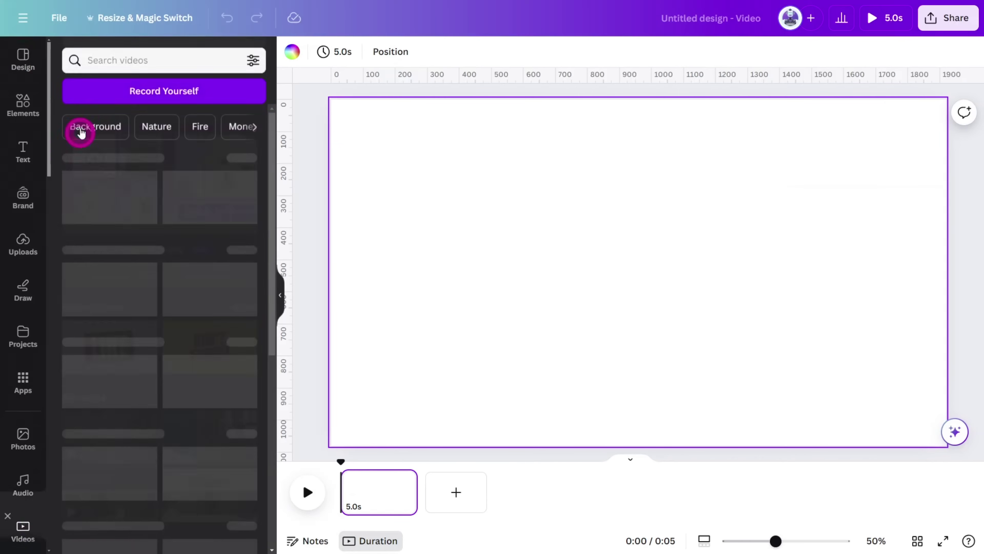
click(121, 58)
text(OLD PAPER TE)
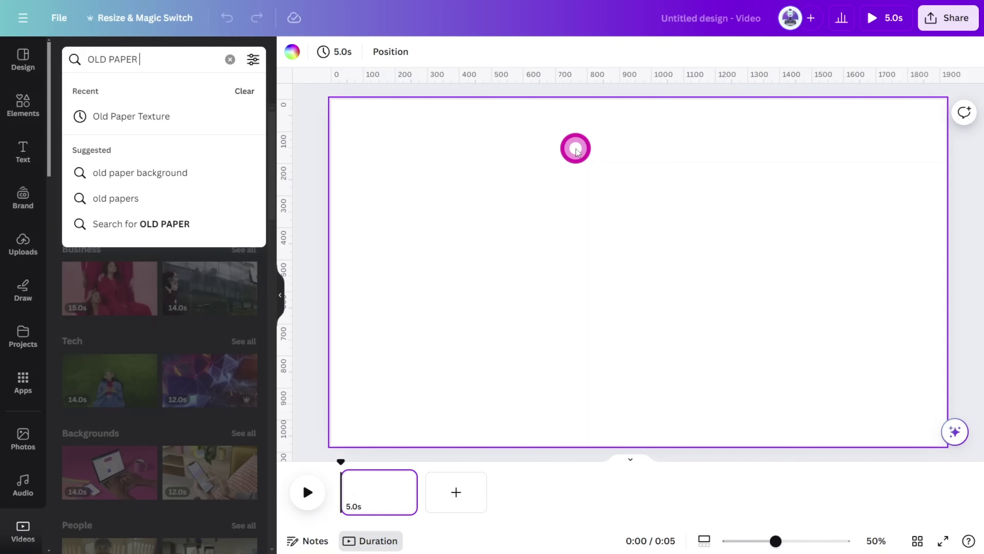